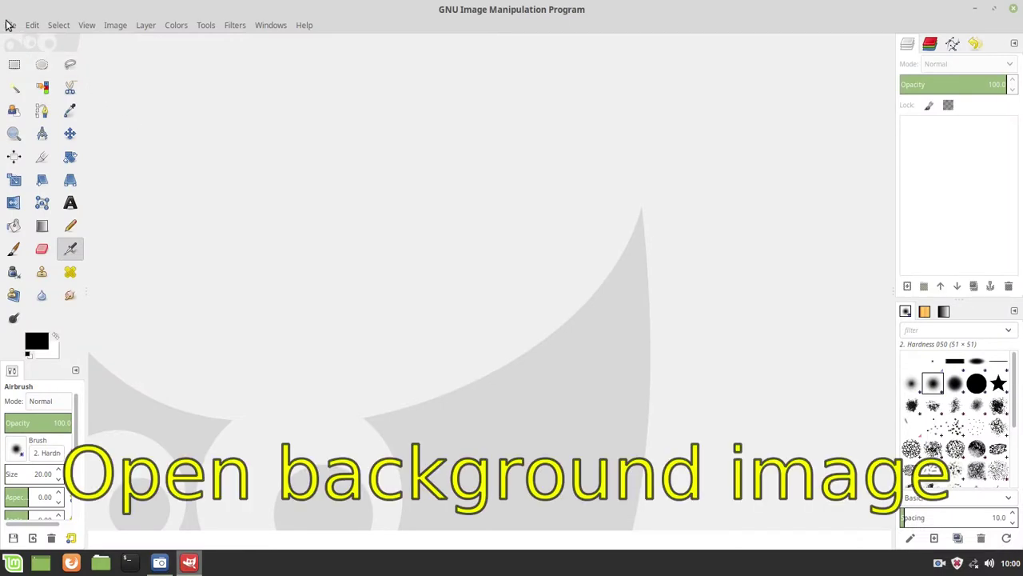
Step: Open night-sky.jpg from the Tutorial folder as the 1920×1200 background image
{"action": "left_click", "coordinate": [7, 22]}
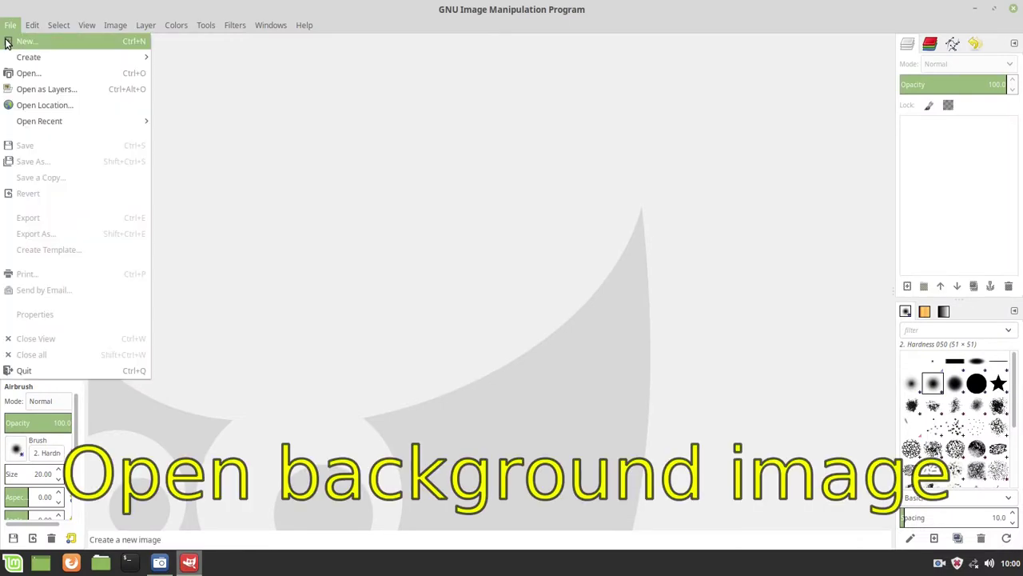
{"action": "left_click", "coordinate": [24, 73]}
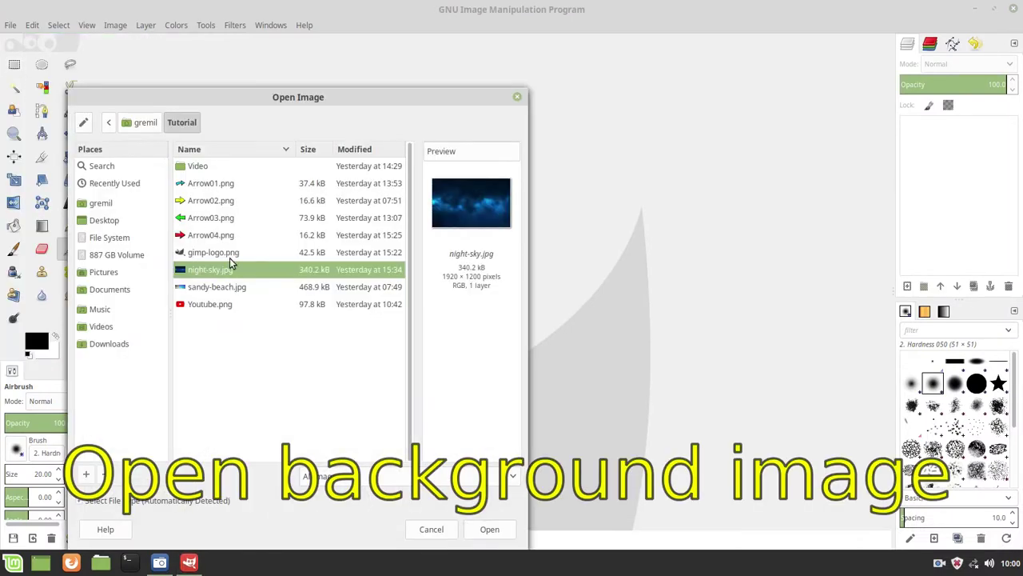
{"action": "double_click", "coordinate": [234, 274]}
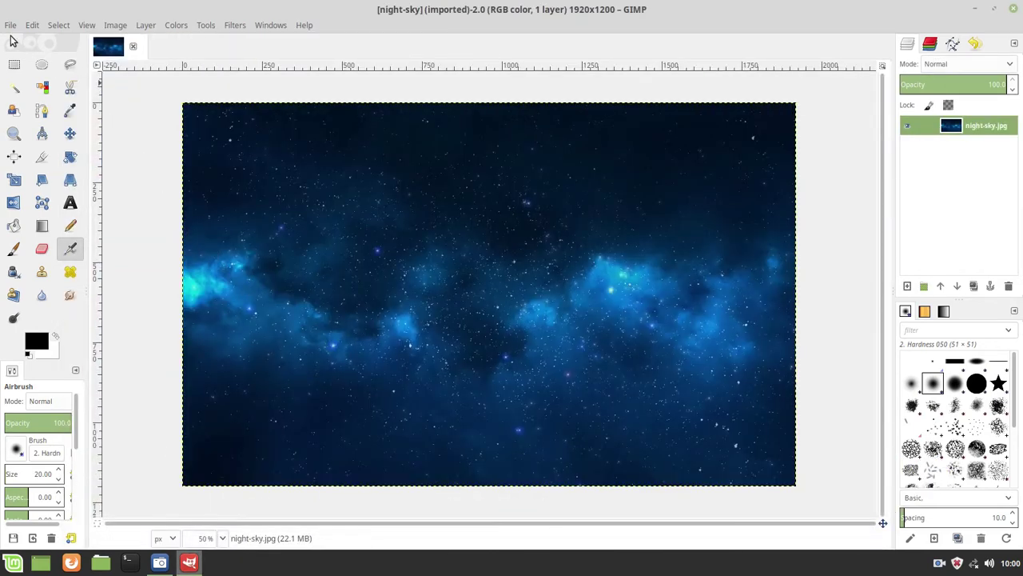
Step: Add gimp-logo.png over the night sky as a new layer
{"action": "left_click", "coordinate": [9, 27]}
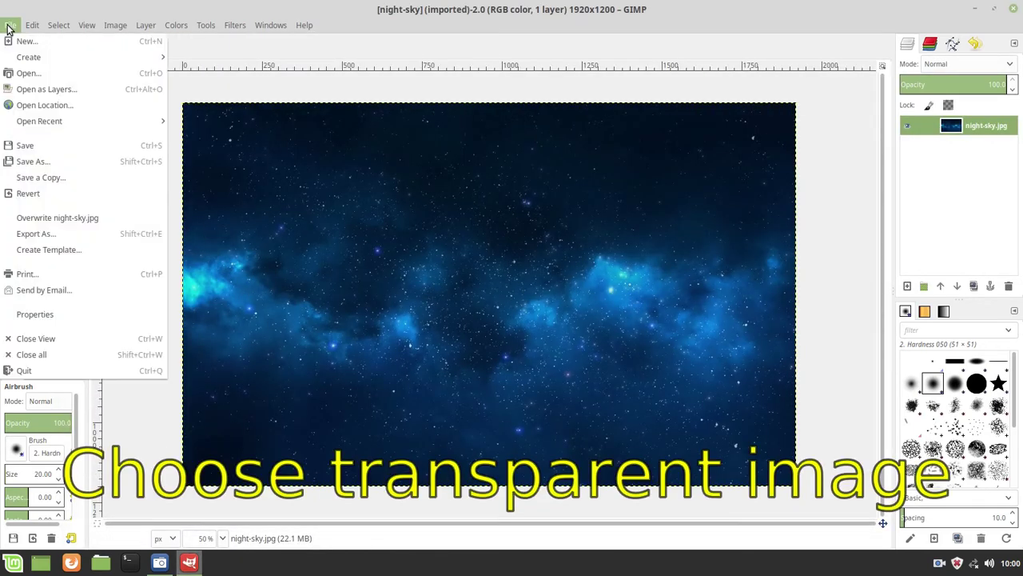
{"action": "left_click", "coordinate": [29, 90]}
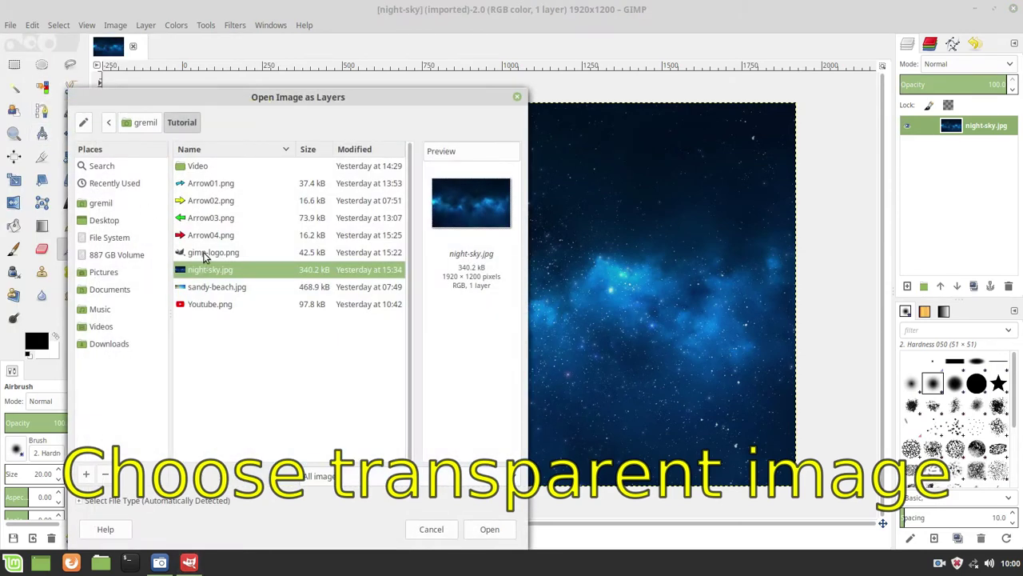
{"action": "left_click", "coordinate": [203, 254]}
{"action": "key", "text": "Return"}
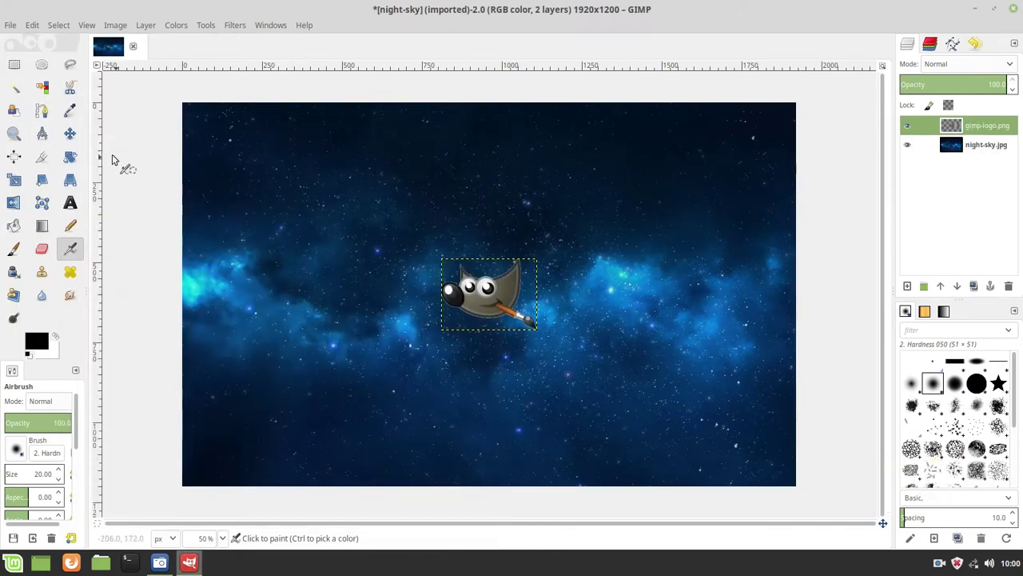
Step: Move the mascot to the lower left, enlarge it to 626×465, and nudge it left
{"action": "left_click", "coordinate": [69, 133]}
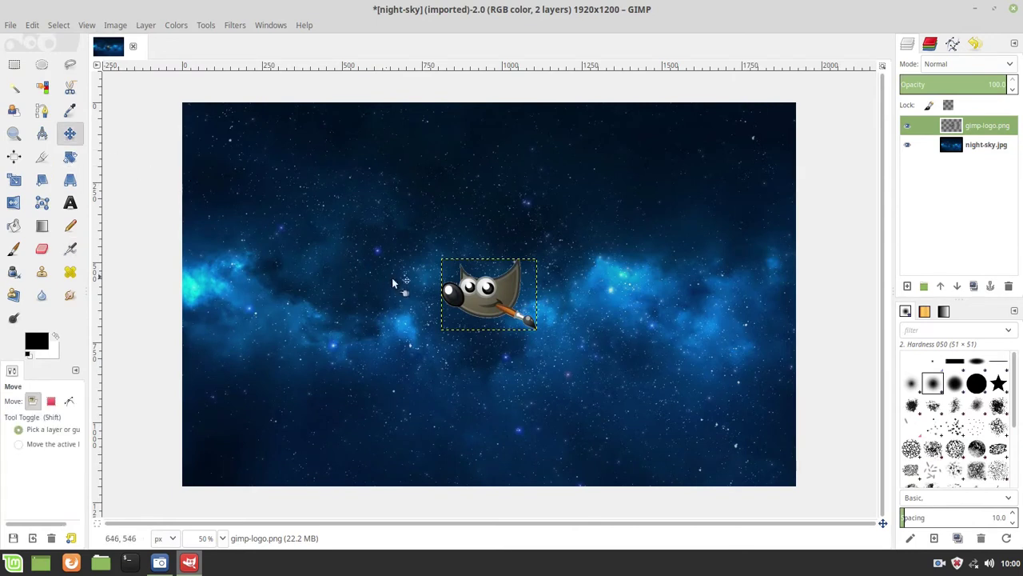
{"action": "mouse_move", "coordinate": [480, 302]}
{"action": "left_mouse_down"}
{"action": "mouse_move", "coordinate": [253, 386]}
{"action": "mouse_move", "coordinate": [269, 355]}
{"action": "left_mouse_up"}
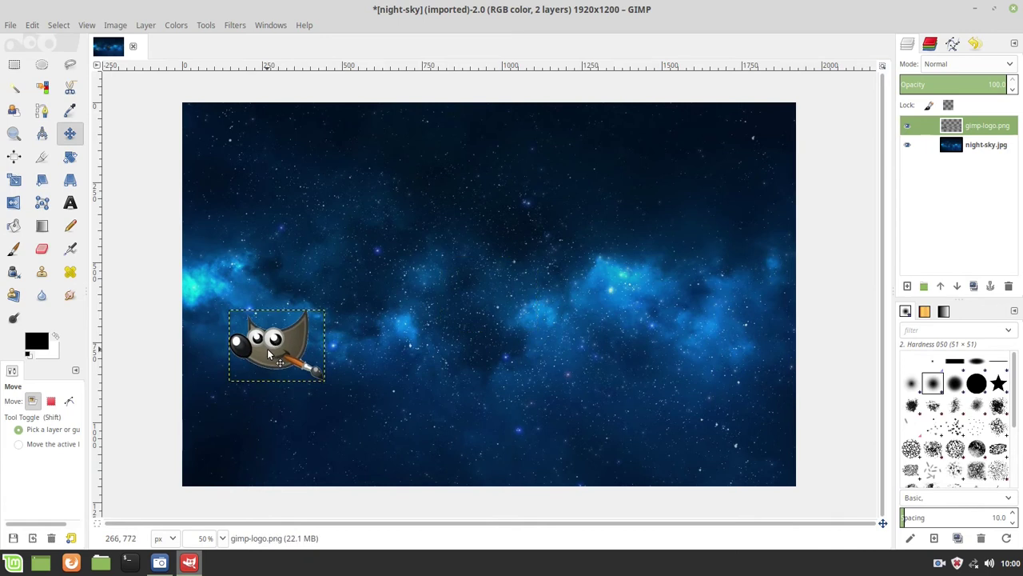
{"action": "left_click", "coordinate": [15, 180]}
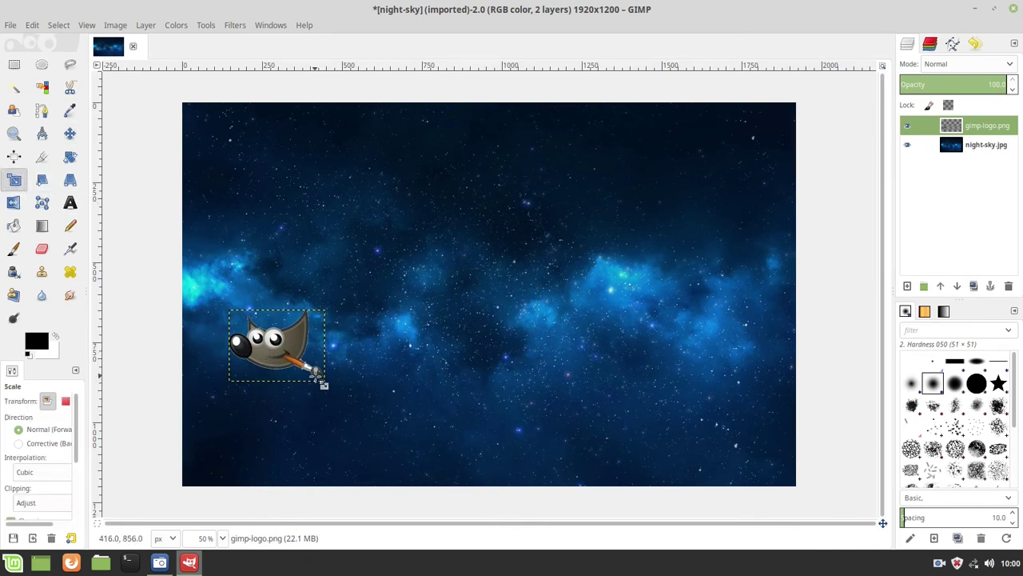
{"action": "left_click_drag", "start_coordinate": [317, 373], "coordinate": [408, 454]}
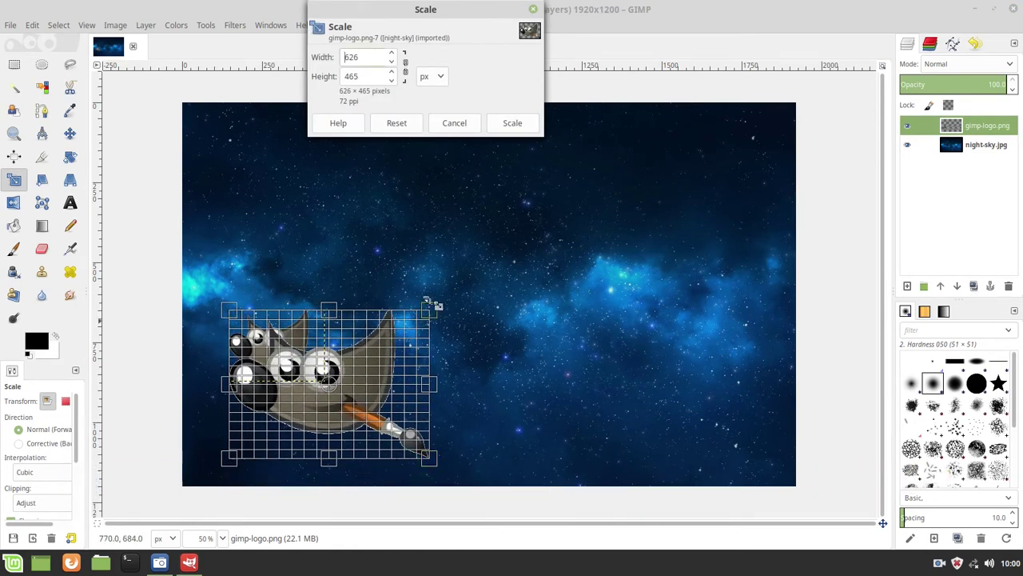
{"action": "left_click", "coordinate": [512, 125]}
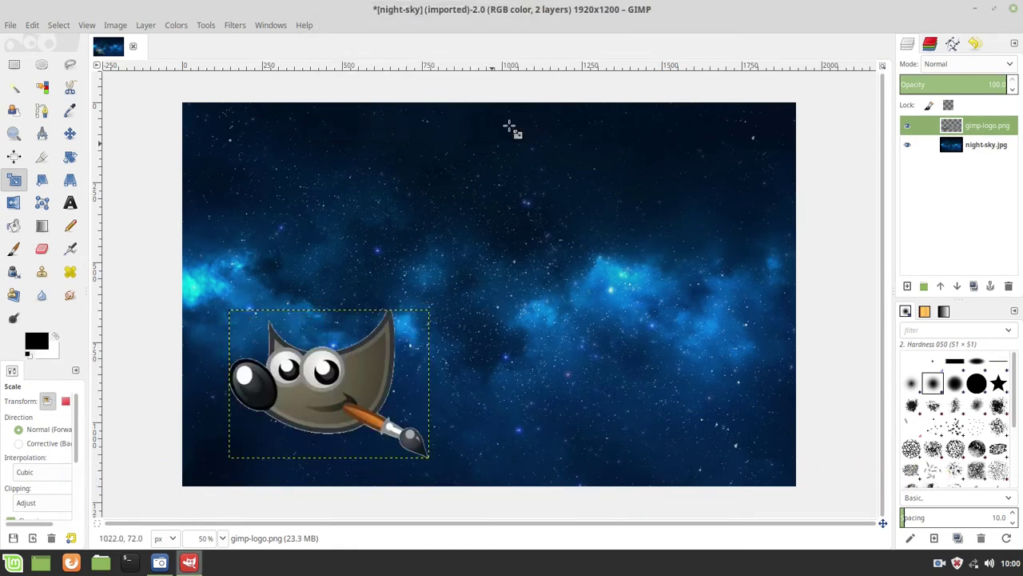
{"action": "left_click", "coordinate": [69, 136]}
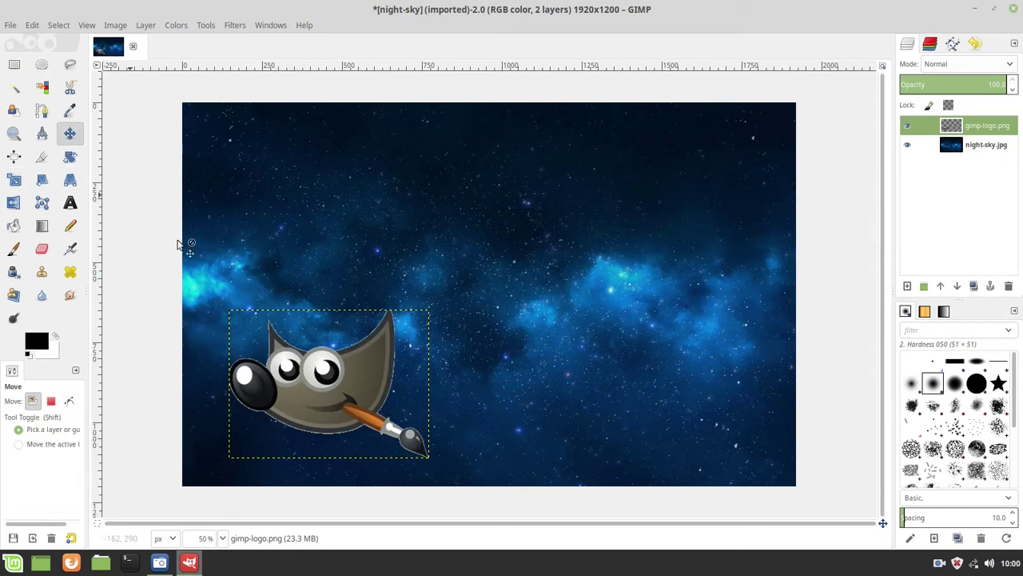
{"action": "left_click_drag", "start_coordinate": [314, 396], "coordinate": [290, 394]}
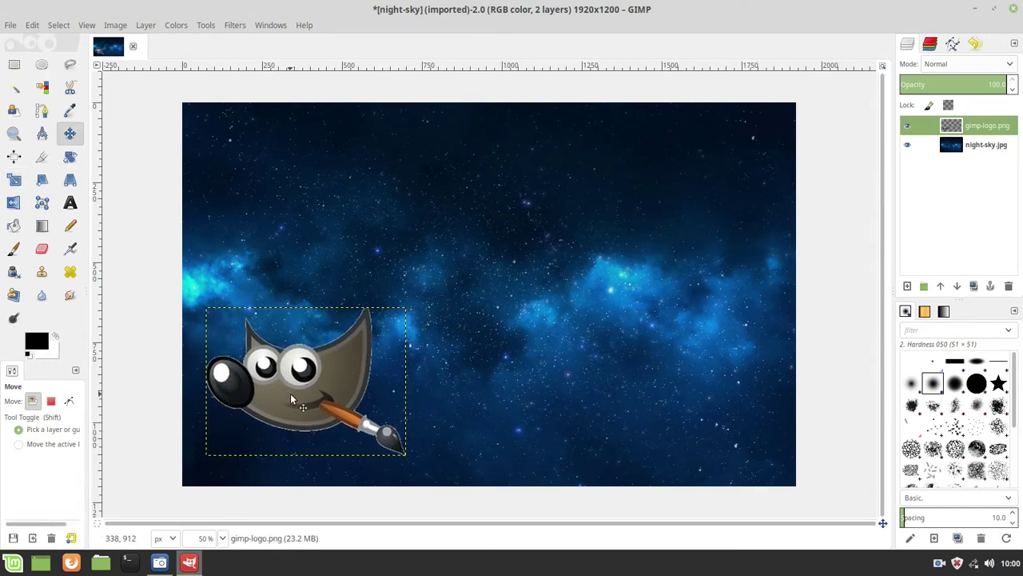
Step: Add Arrow03.png as a layer beside the mascot and shrink it to 456×347
{"action": "left_click", "coordinate": [10, 25]}
{"action": "left_click", "coordinate": [28, 93]}
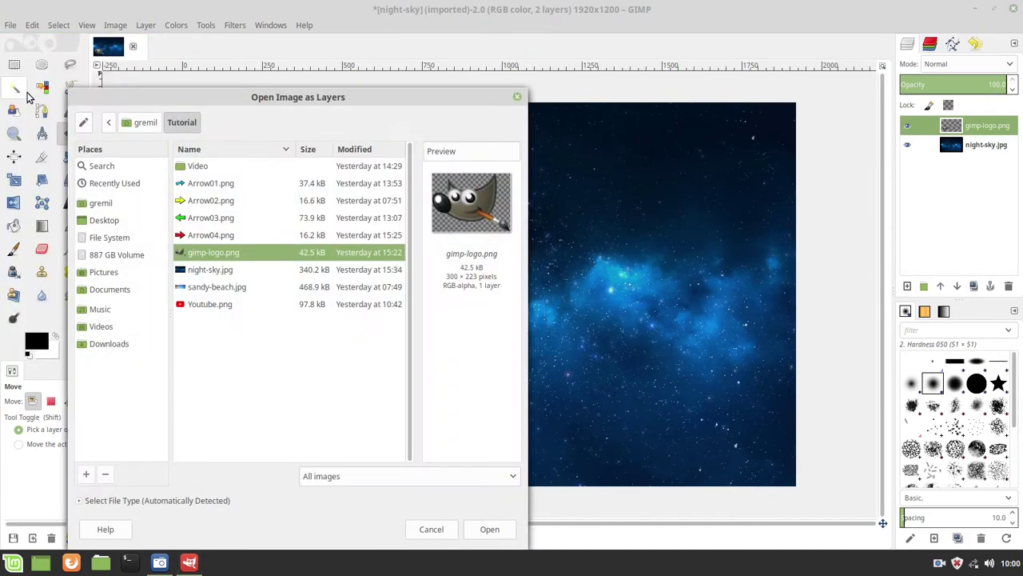
{"action": "double_click", "coordinate": [204, 218]}
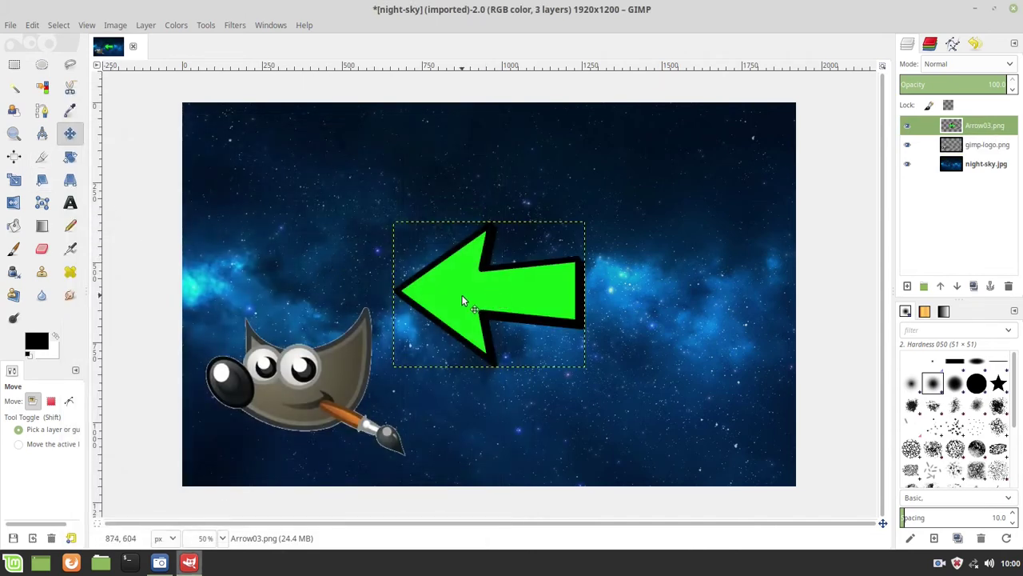
{"action": "left_click_drag", "start_coordinate": [463, 297], "coordinate": [478, 387]}
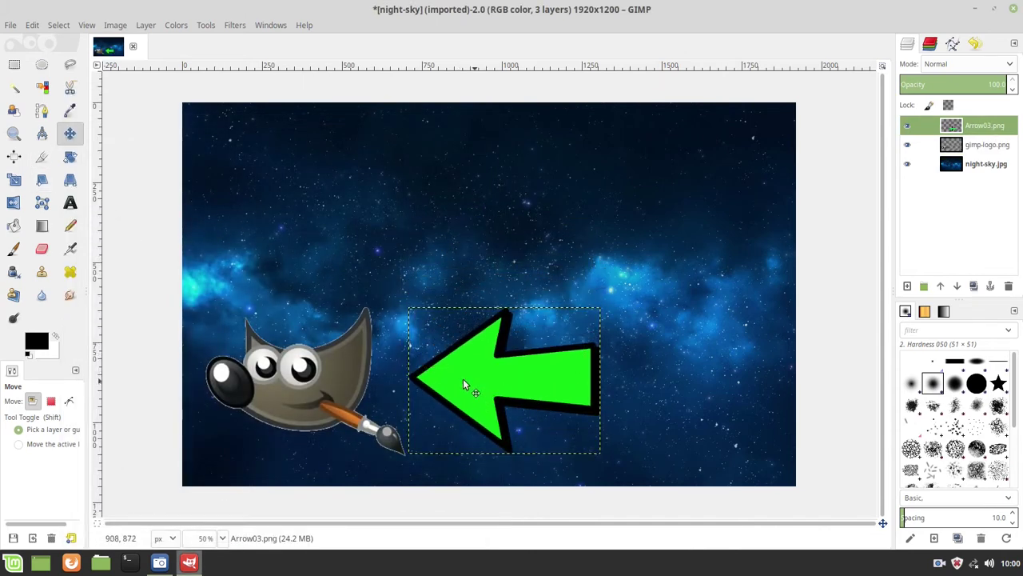
{"action": "left_click", "coordinate": [14, 179]}
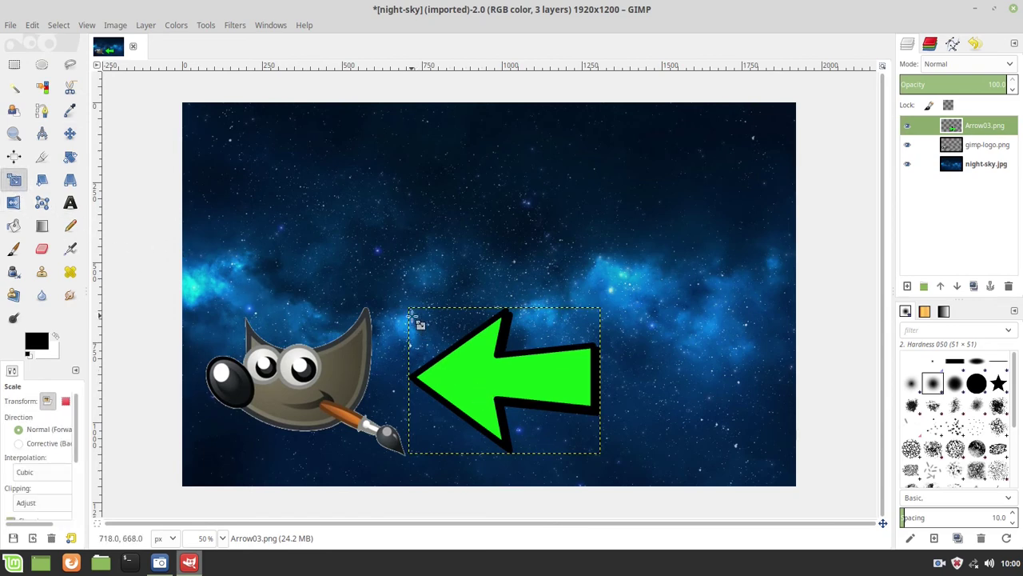
{"action": "left_click_drag", "start_coordinate": [411, 315], "coordinate": [459, 352]}
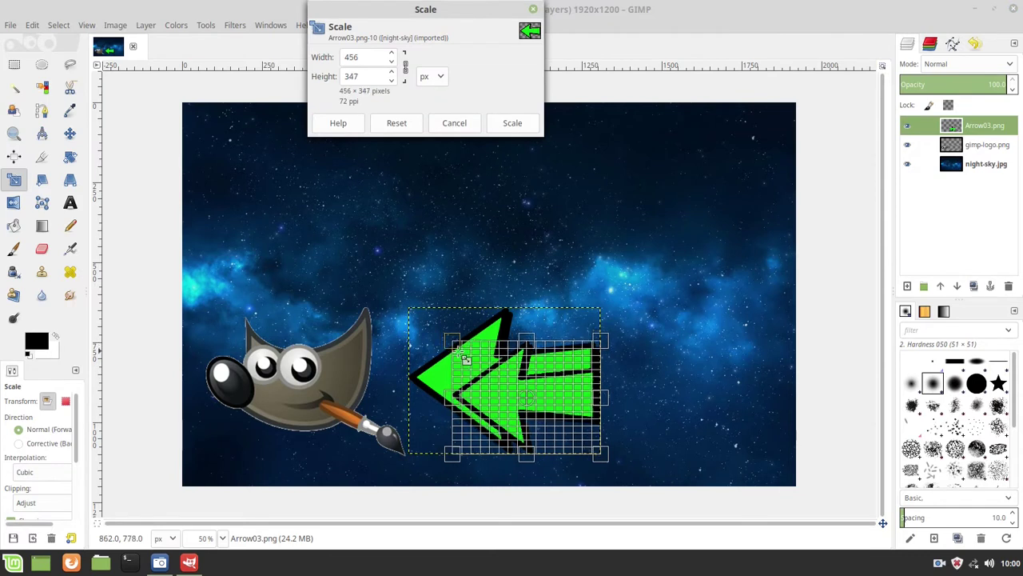
{"action": "left_click", "coordinate": [512, 123]}
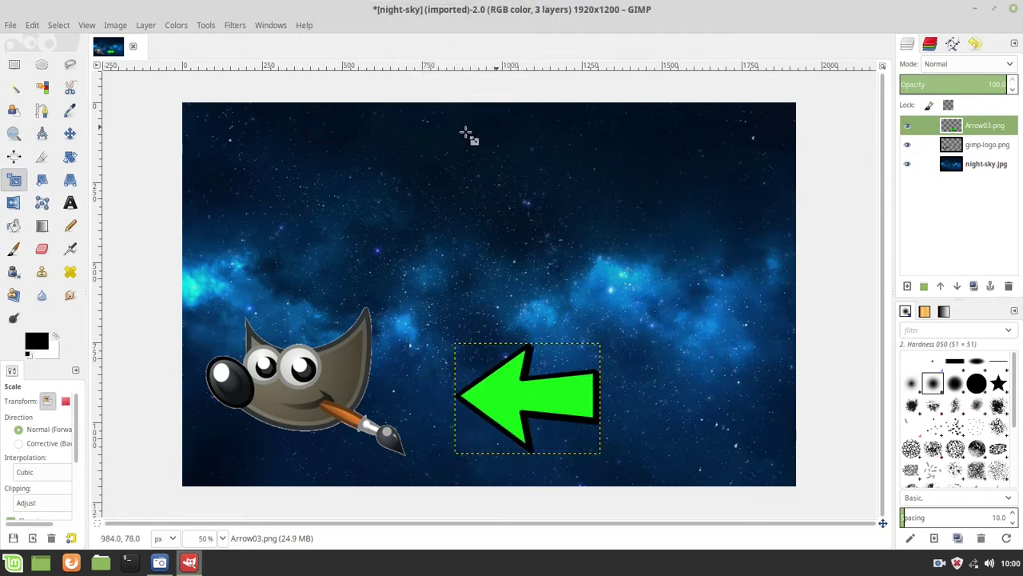
Step: Rotate the green arrow about 180° to point right and shift it up-left
{"action": "left_click", "coordinate": [69, 156]}
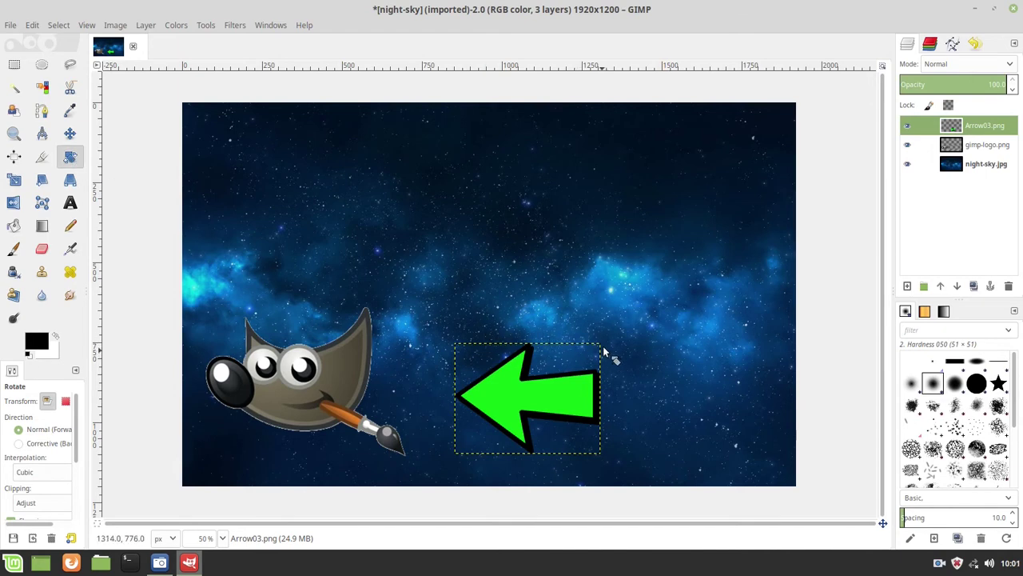
{"action": "mouse_move", "coordinate": [605, 352]}
{"action": "left_mouse_down"}
{"action": "mouse_move", "coordinate": [570, 434]}
{"action": "mouse_move", "coordinate": [458, 452]}
{"action": "left_mouse_up"}
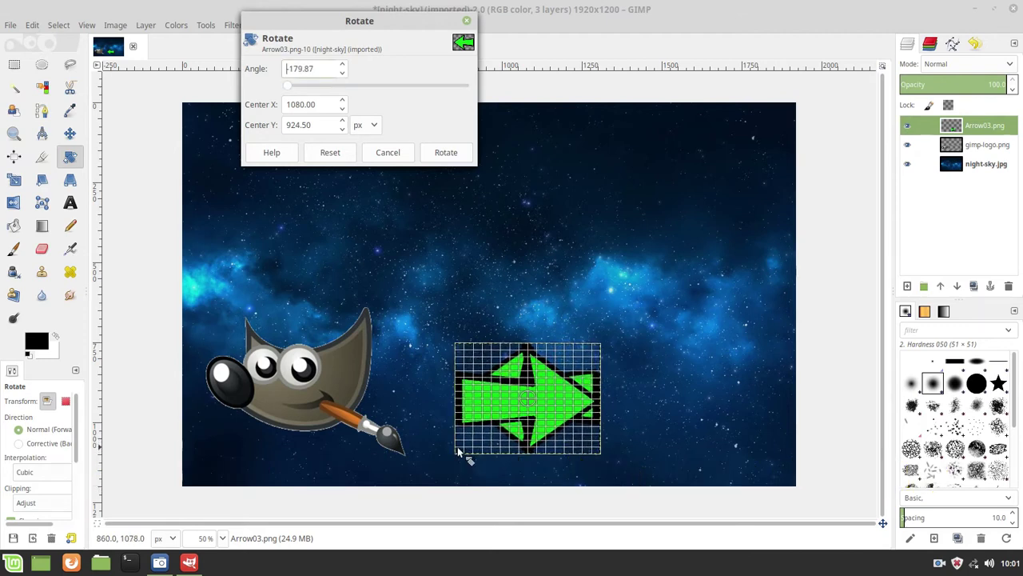
{"action": "left_click", "coordinate": [446, 152]}
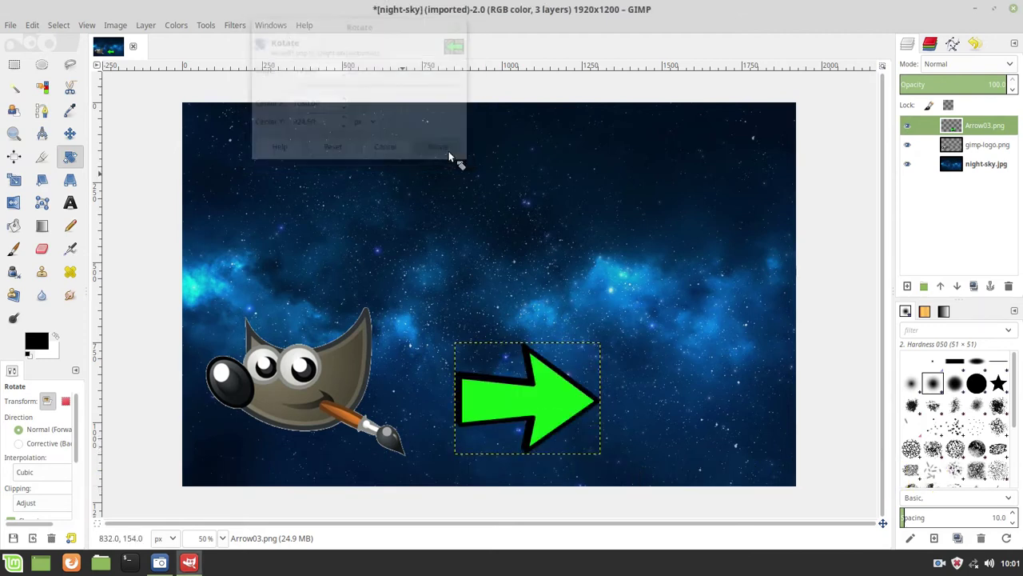
{"action": "left_click", "coordinate": [71, 134]}
{"action": "left_click_drag", "start_coordinate": [530, 402], "coordinate": [497, 381]}
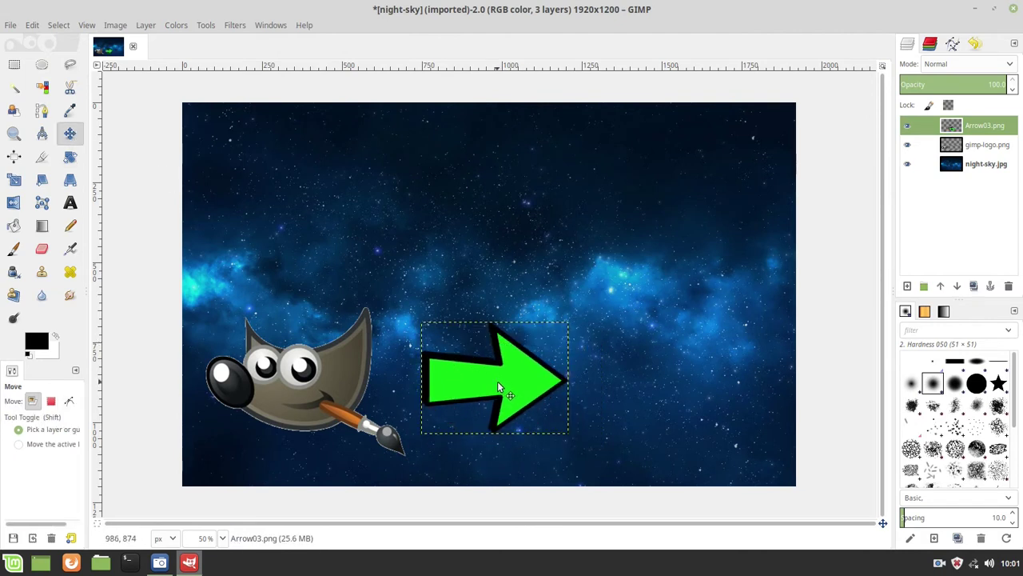
Step: Add Youtube.png as a layer and move it to the lower right
{"action": "left_click", "coordinate": [11, 27]}
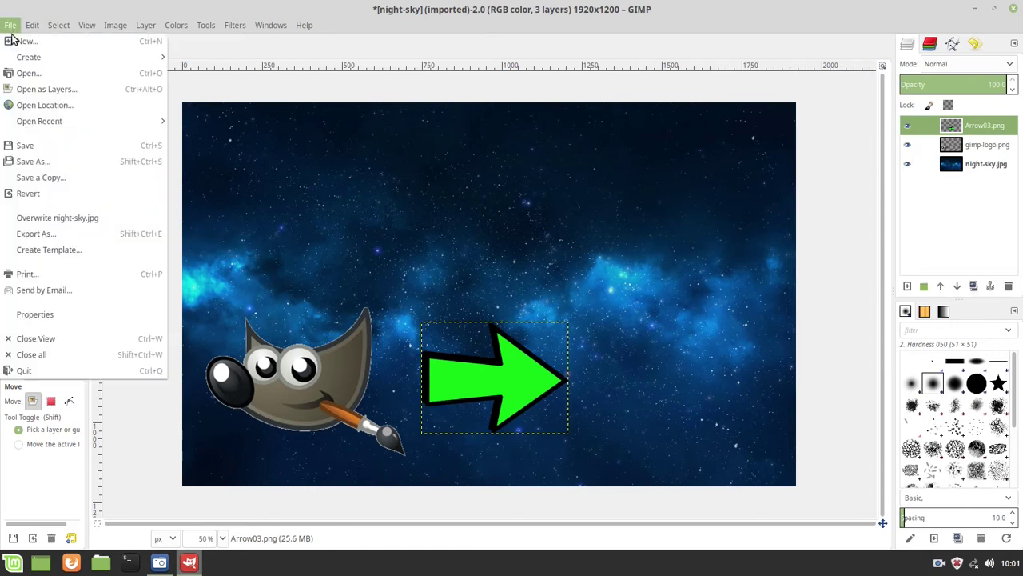
{"action": "left_click", "coordinate": [11, 95]}
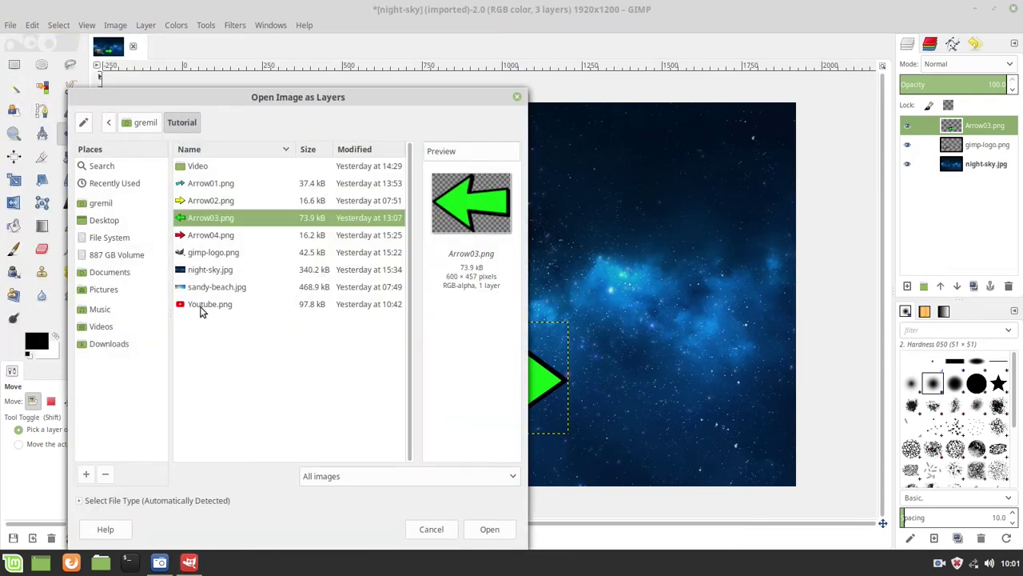
{"action": "double_click", "coordinate": [201, 306]}
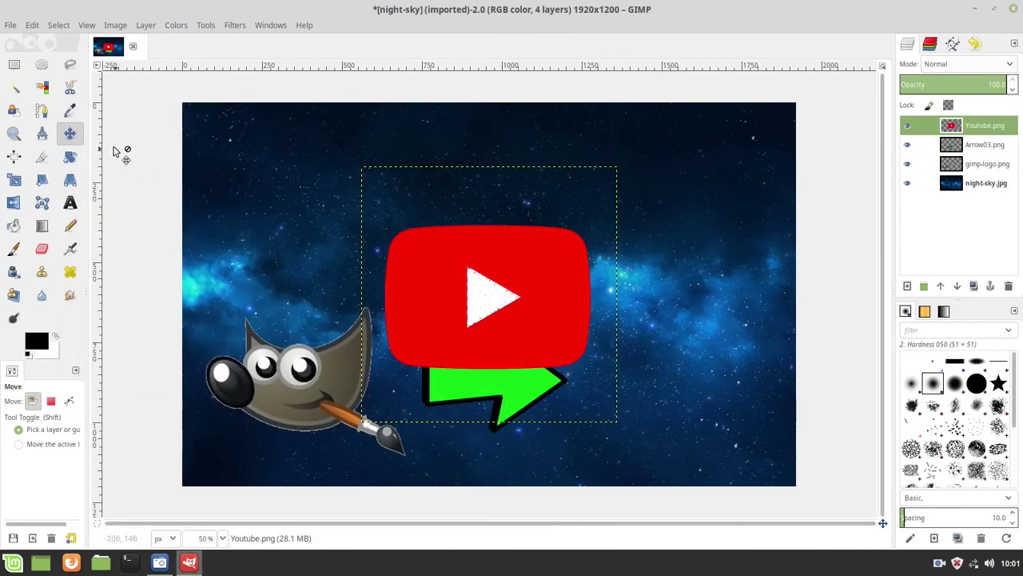
{"action": "left_click_drag", "start_coordinate": [472, 282], "coordinate": [657, 354]}
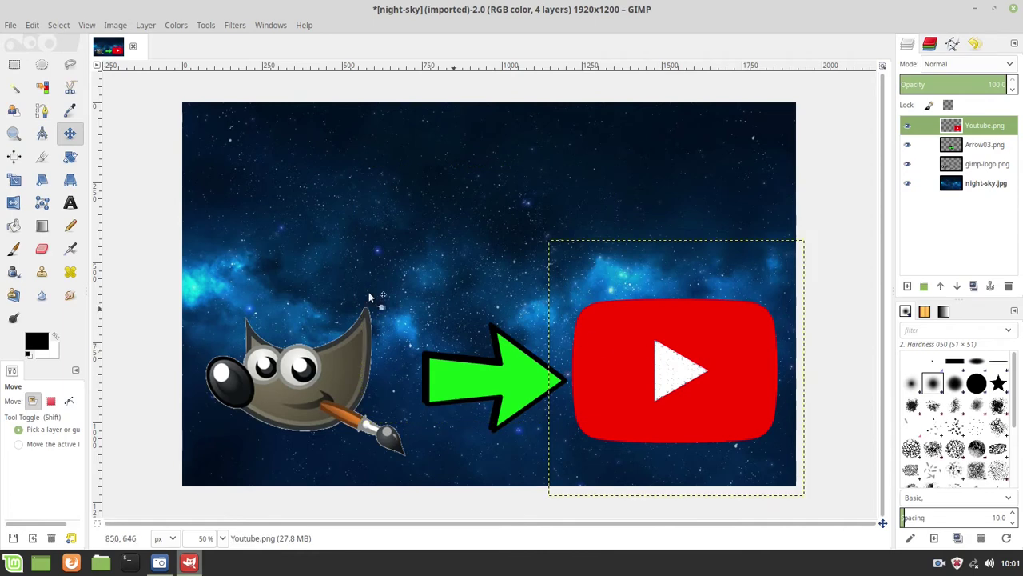
Step: Scale the YouTube logo to 620×620 and nudge it slightly up-left
{"action": "left_click", "coordinate": [14, 179]}
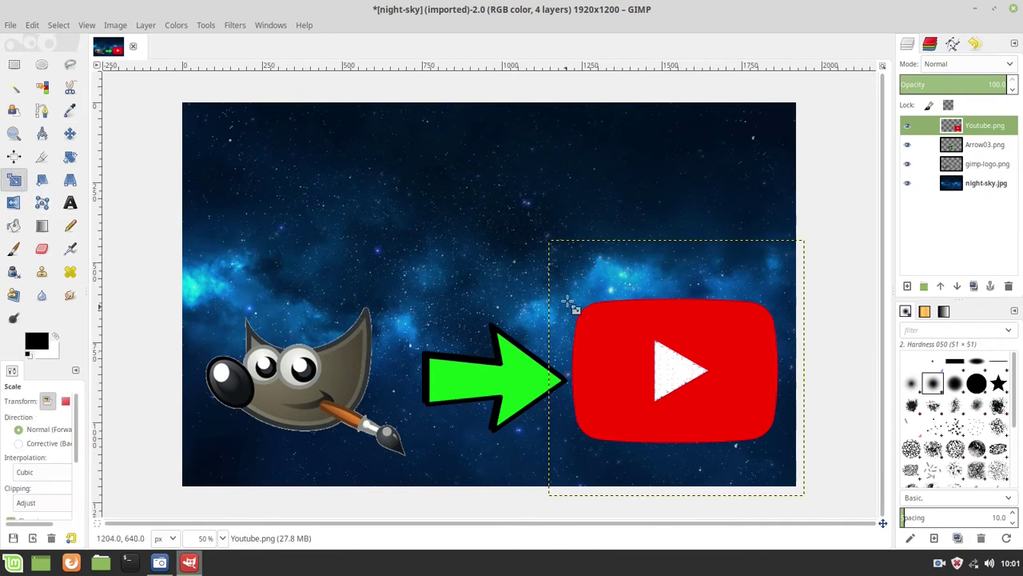
{"action": "left_click_drag", "start_coordinate": [560, 252], "coordinate": [603, 315]}
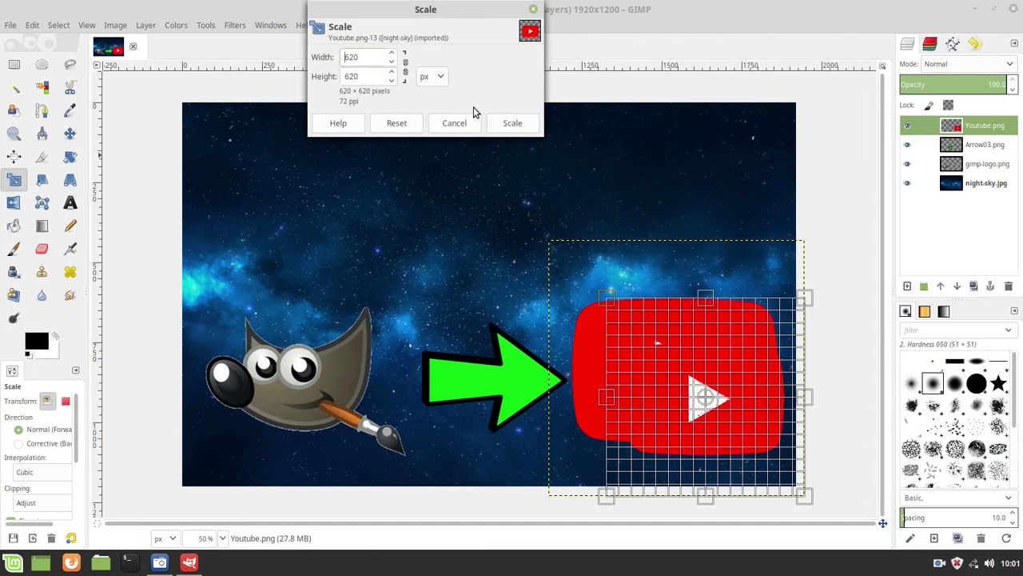
{"action": "left_click", "coordinate": [512, 123]}
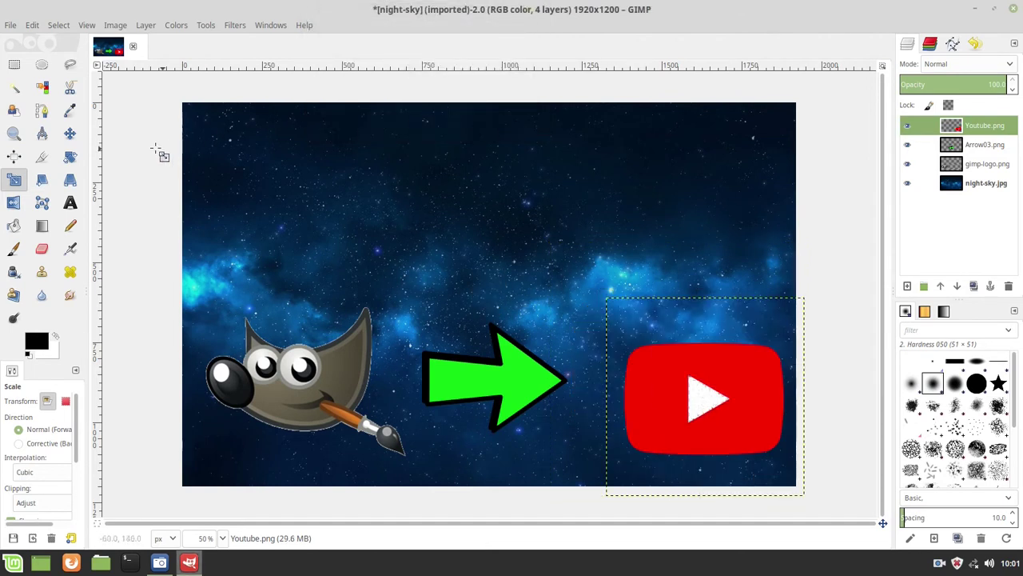
{"action": "left_click", "coordinate": [70, 134]}
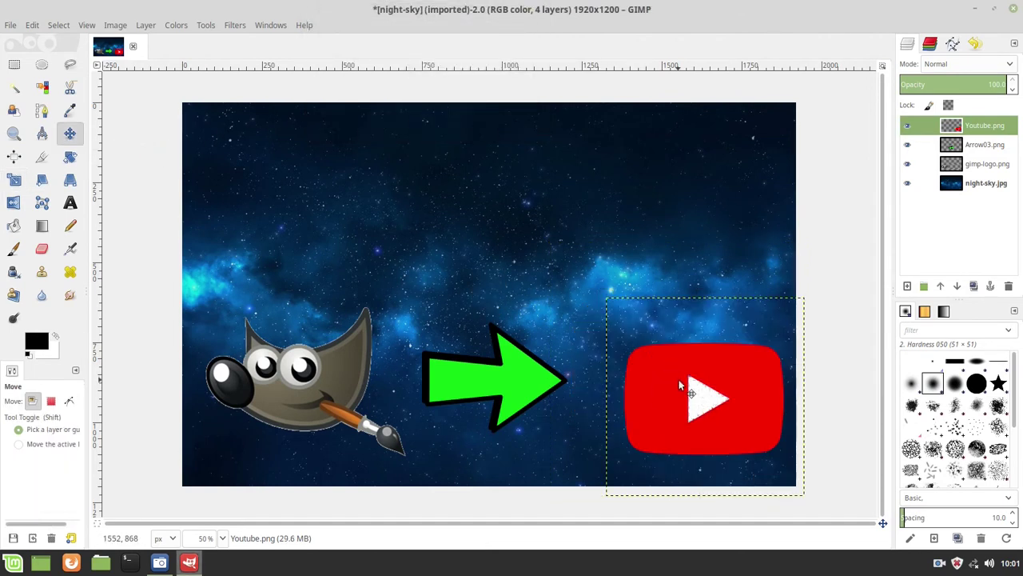
{"action": "left_click_drag", "start_coordinate": [689, 399], "coordinate": [664, 369]}
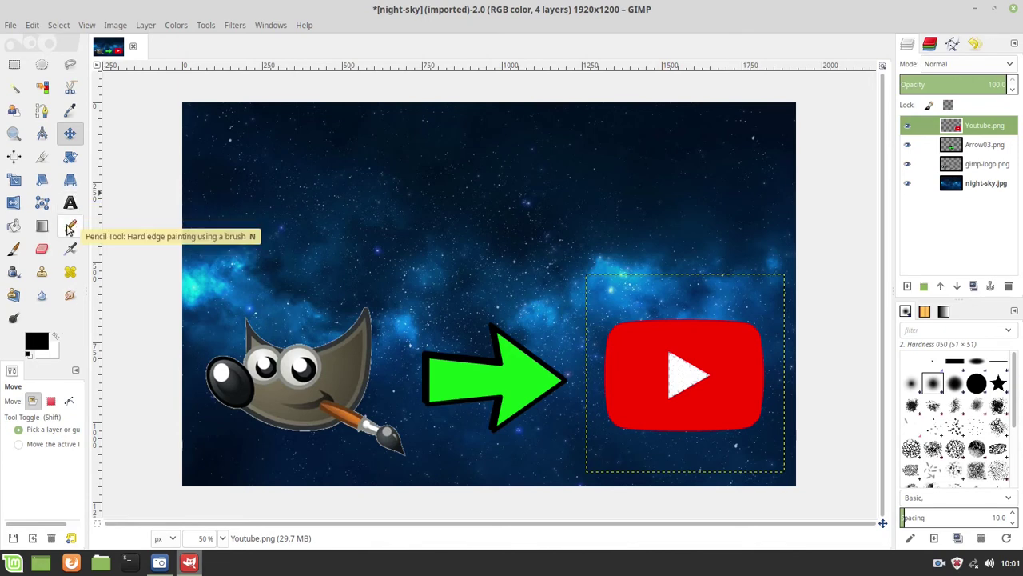
Step: Set the foreground colour to white
{"action": "left_click", "coordinate": [36, 342]}
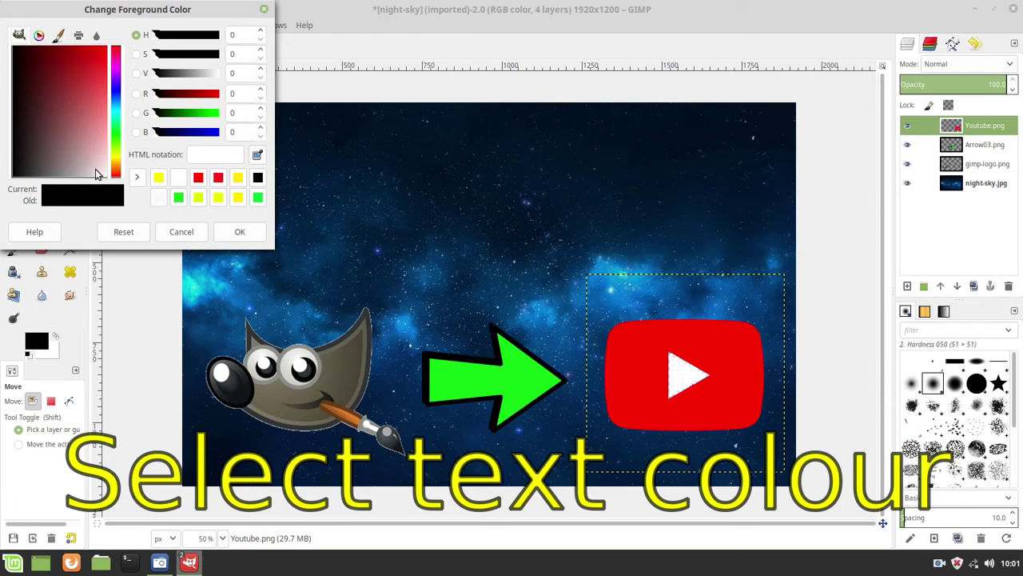
{"action": "left_click_drag", "start_coordinate": [95, 173], "coordinate": [111, 185]}
{"action": "left_click", "coordinate": [232, 234]}
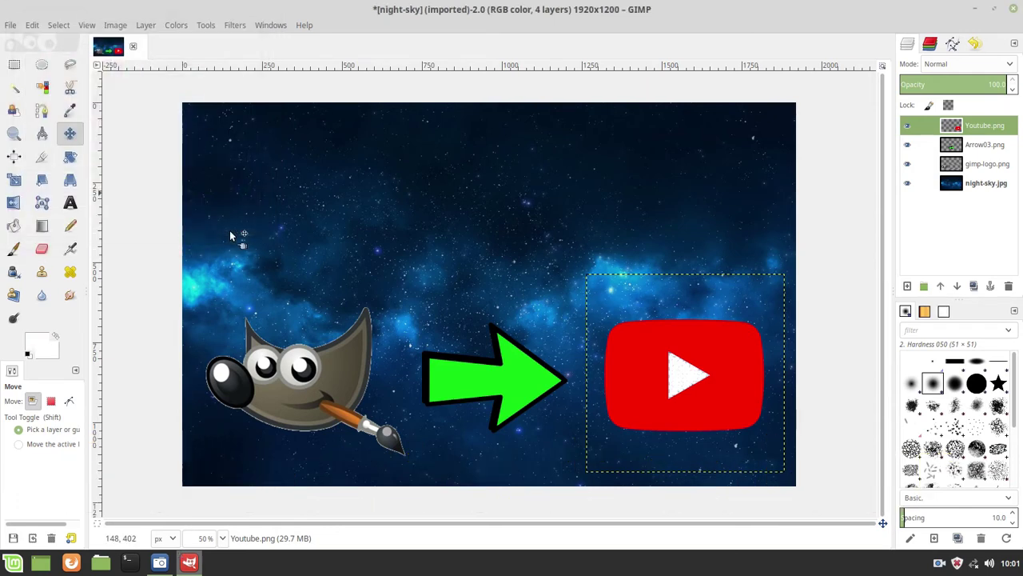
Step: Draw a text box across the top and start typing the title text
{"action": "left_click", "coordinate": [70, 202]}
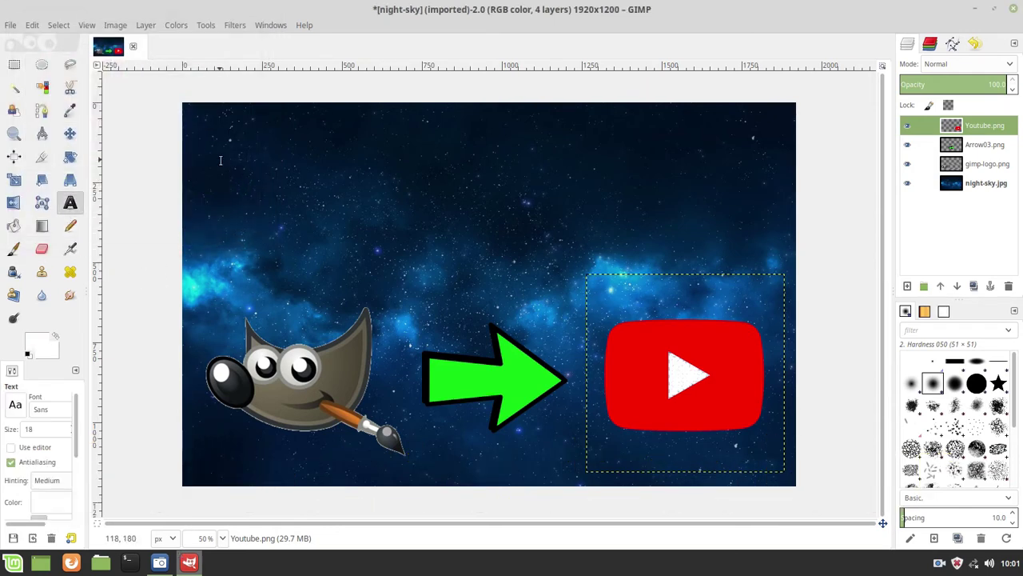
{"action": "left_click_drag", "start_coordinate": [189, 118], "coordinate": [777, 253]}
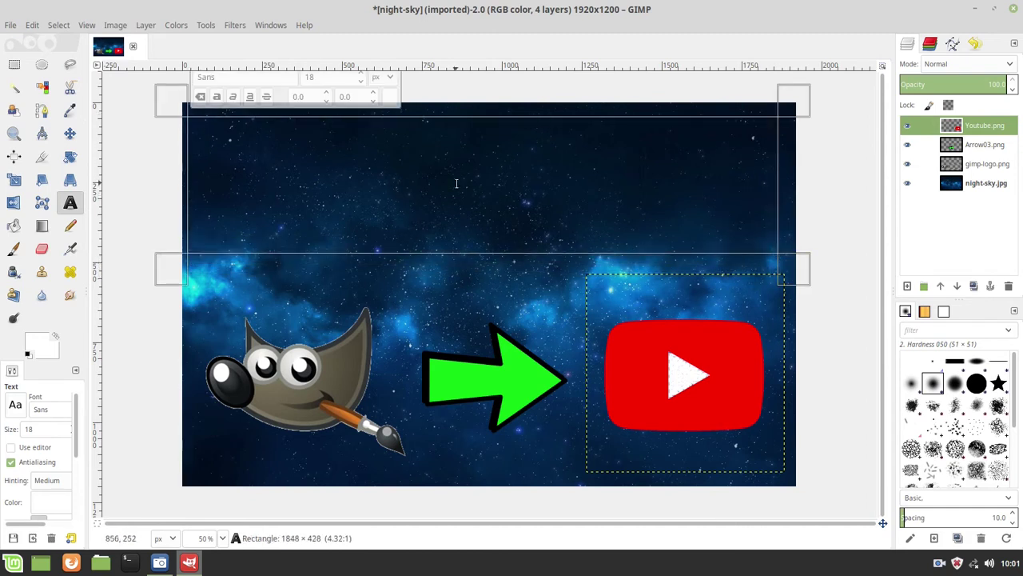
{"action": "type", "text": "How to make"}
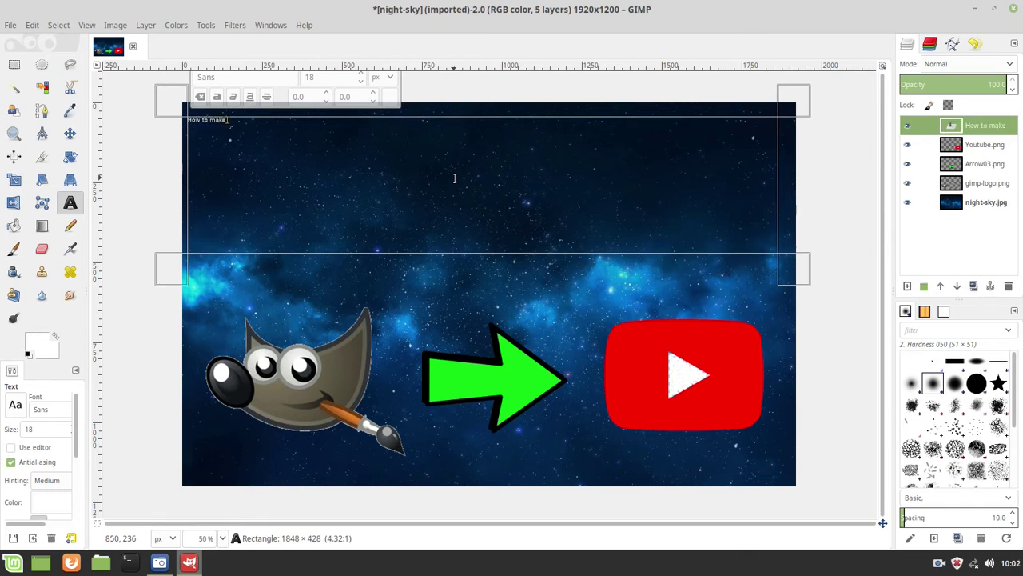
{"action": "type", "text": " You"}
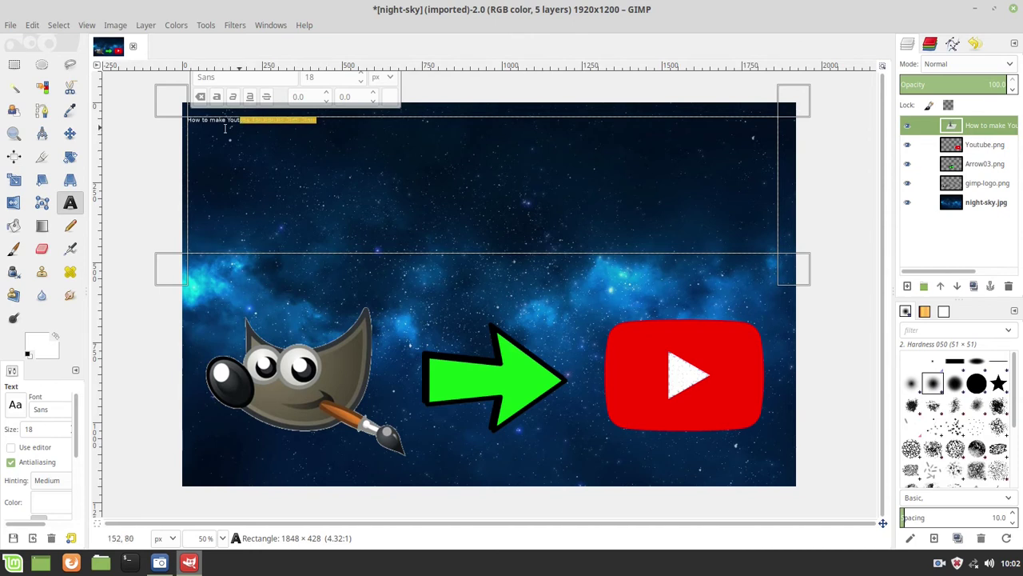
Step: Select the whole title and enlarge it to size 120, then 140
{"action": "left_click_drag", "start_coordinate": [318, 121], "coordinate": [188, 120]}
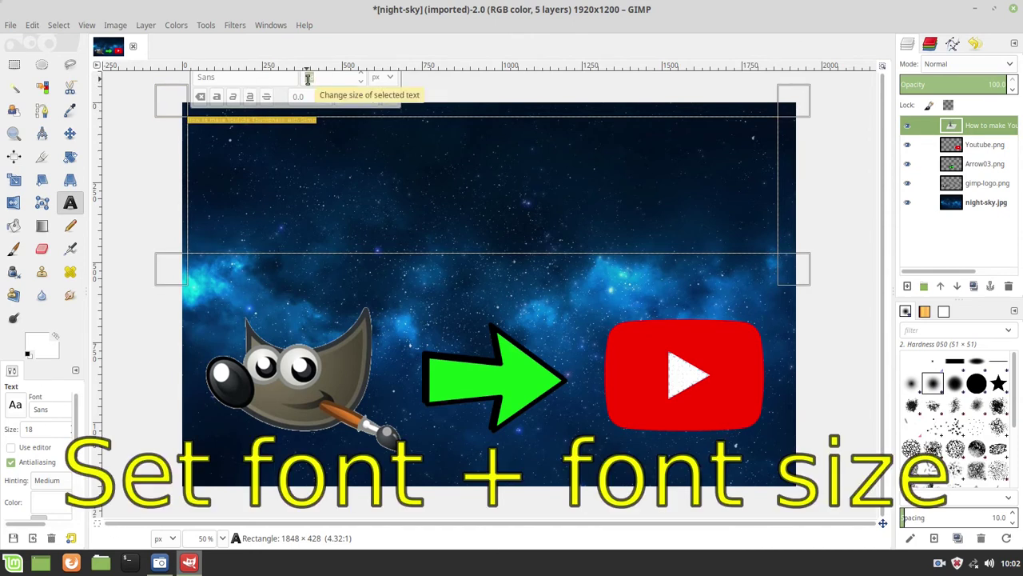
{"action": "left_click", "coordinate": [308, 77]}
{"action": "type", "text": "120"}
{"action": "key", "text": "Return"}
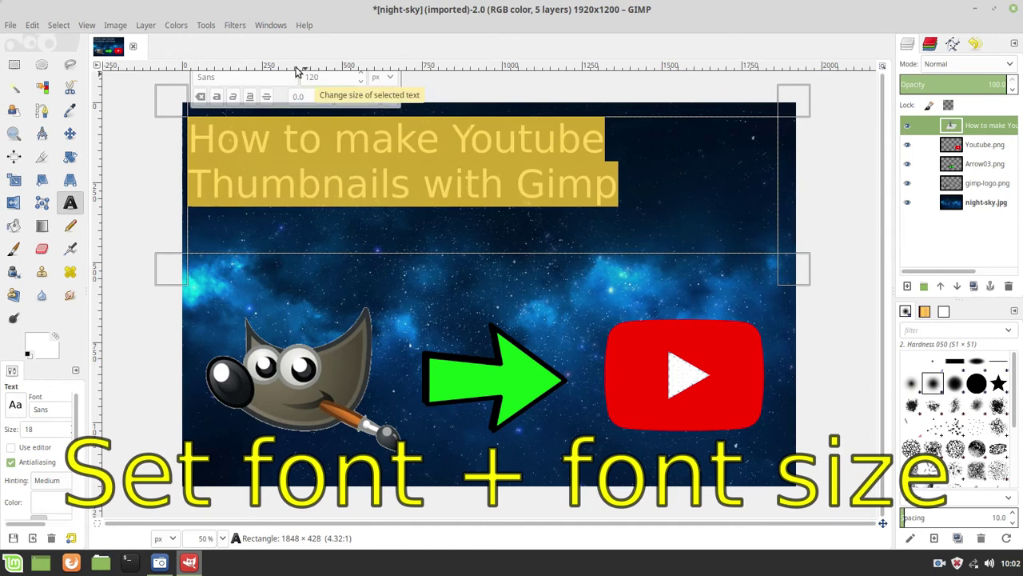
{"action": "double_click", "coordinate": [316, 79]}
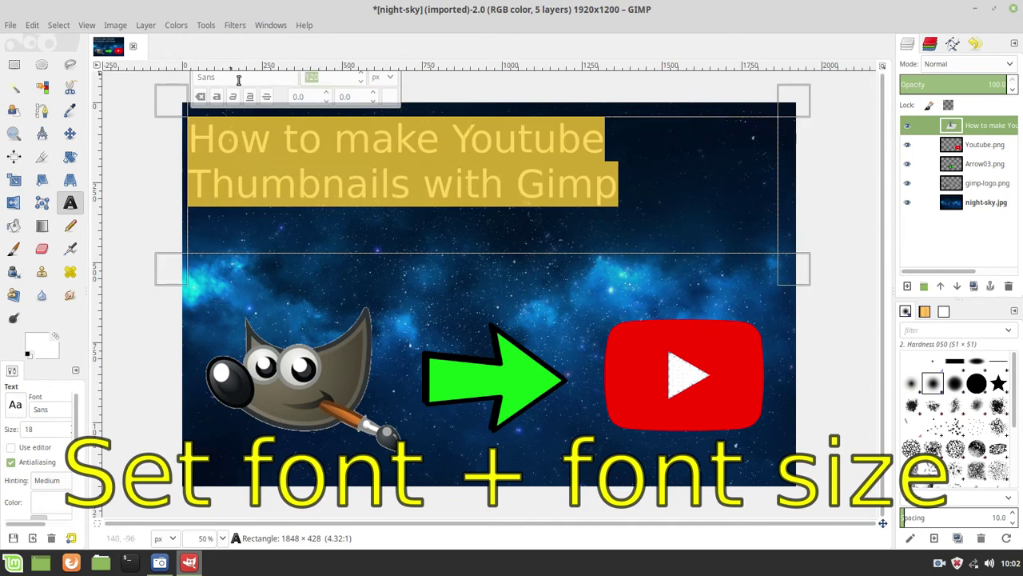
{"action": "type", "text": "140"}
{"action": "key", "text": "Return"}
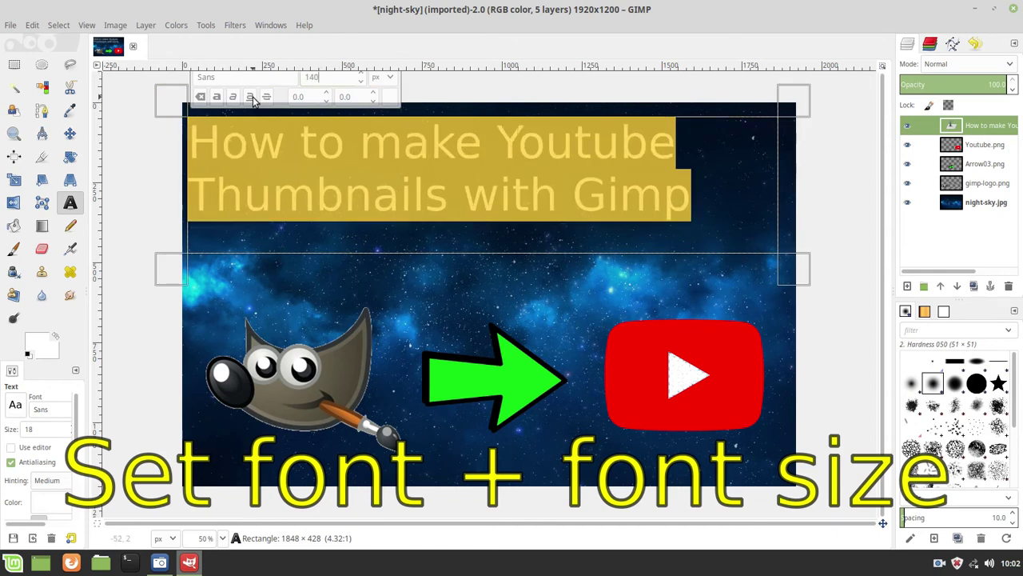
Step: Change the title font to Sans Bold at size 145
{"action": "left_click", "coordinate": [228, 79]}
{"action": "type", "text": "bol"}
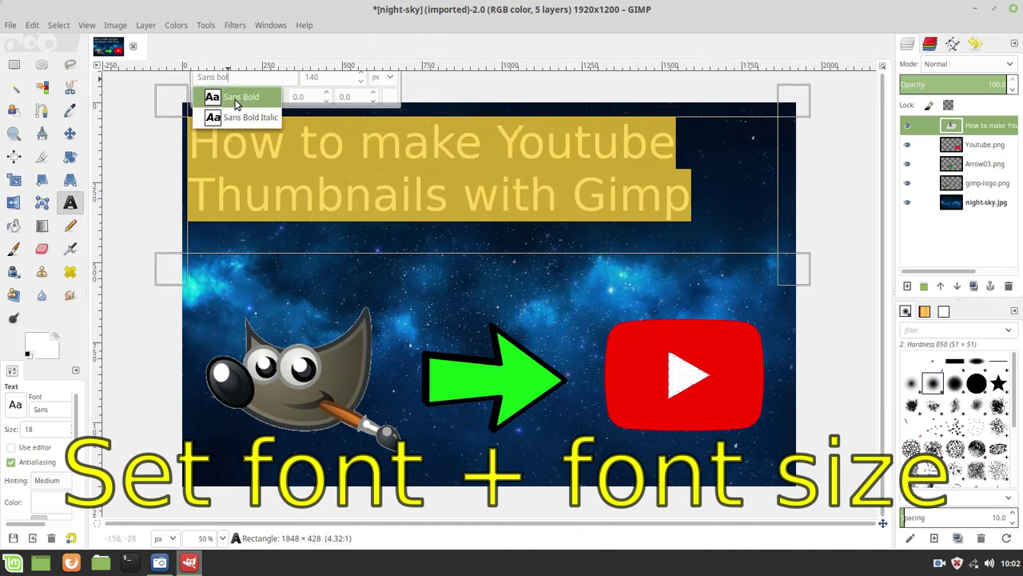
{"action": "left_click", "coordinate": [231, 91]}
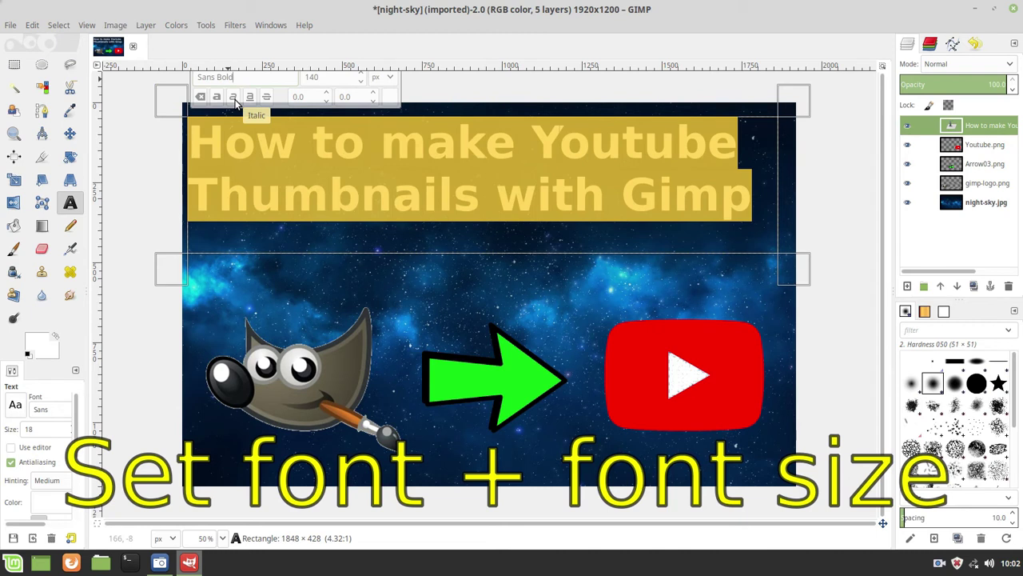
{"action": "triple_click", "coordinate": [342, 73]}
{"action": "type", "text": "145"}
{"action": "key", "text": "Return"}
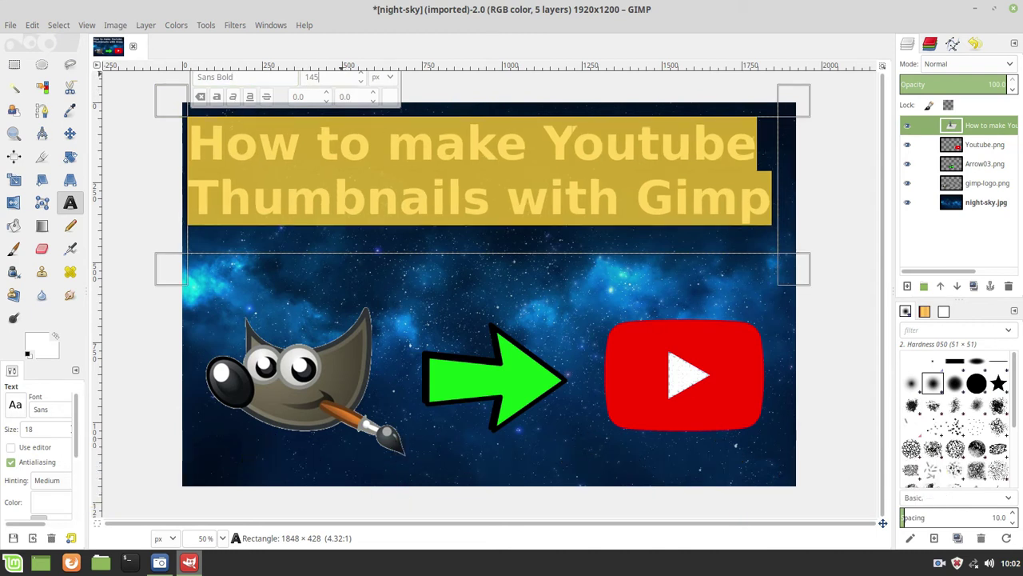
{"action": "key", "text": "Up"}
{"action": "key", "text": "Up"}
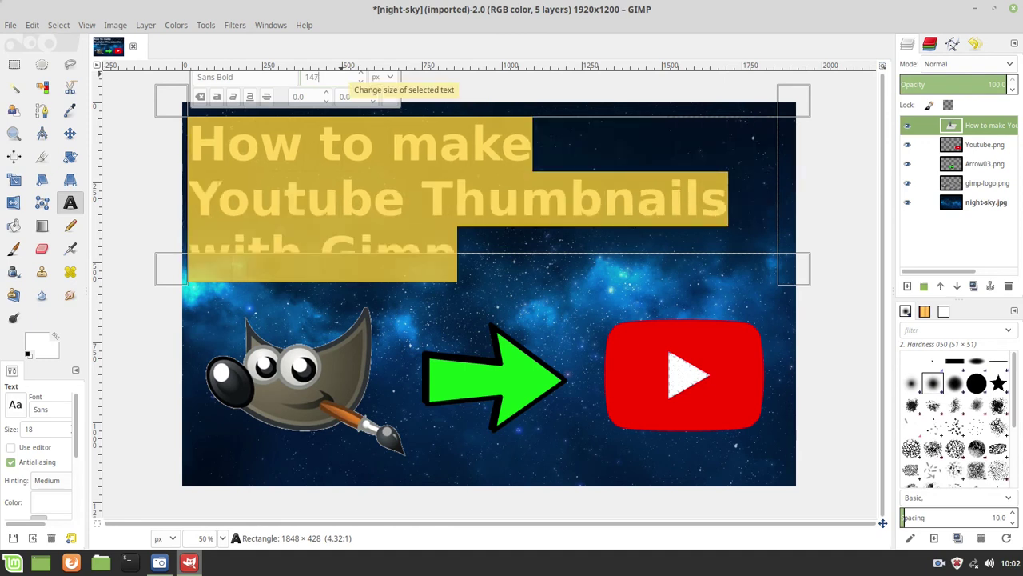
{"action": "key", "text": "Down"}
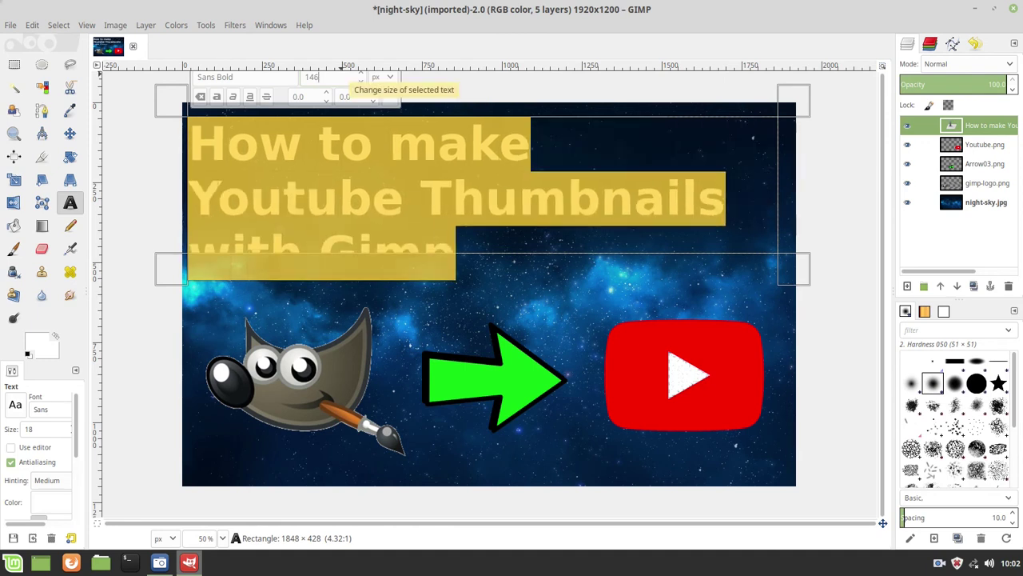
{"action": "key", "text": "Down"}
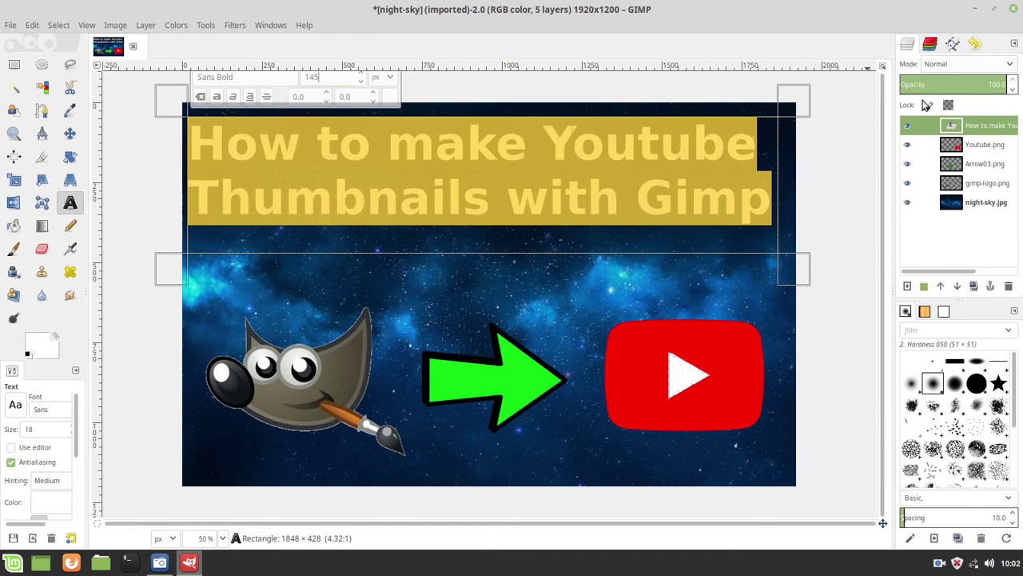
Step: Convert the title text layer into a path
{"action": "right_click", "coordinate": [981, 130]}
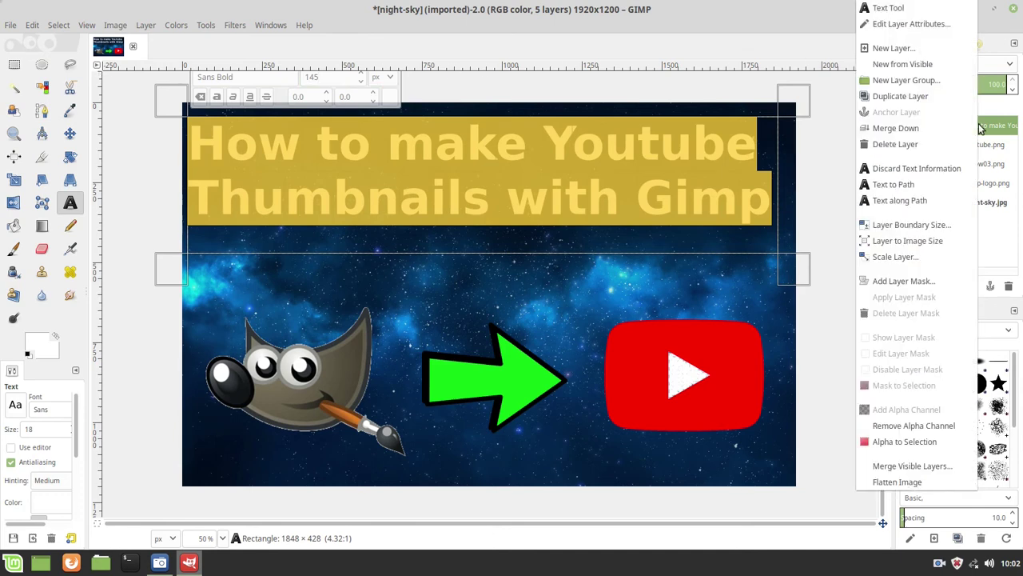
{"action": "left_click", "coordinate": [920, 190]}
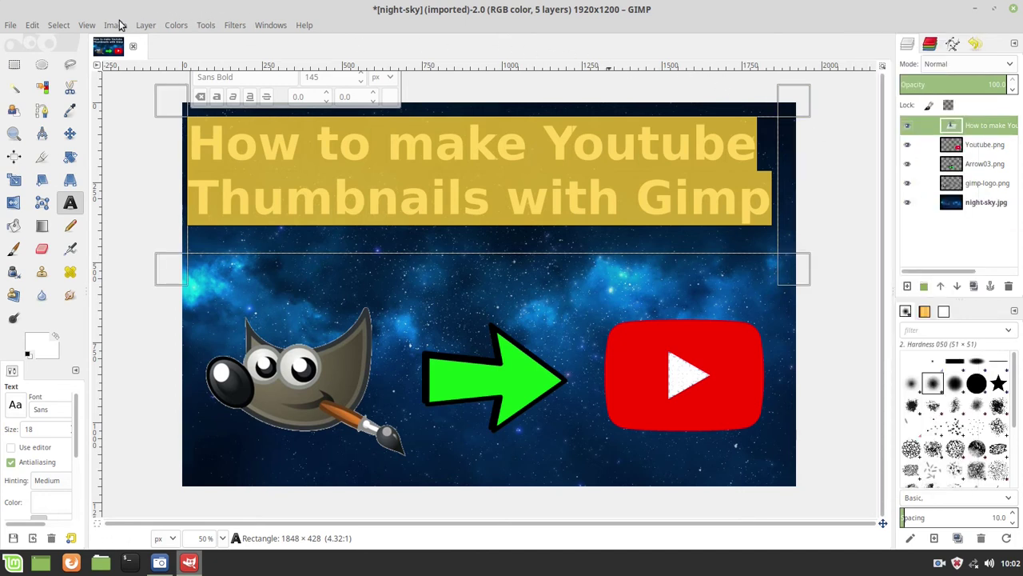
{"action": "left_click", "coordinate": [71, 134]}
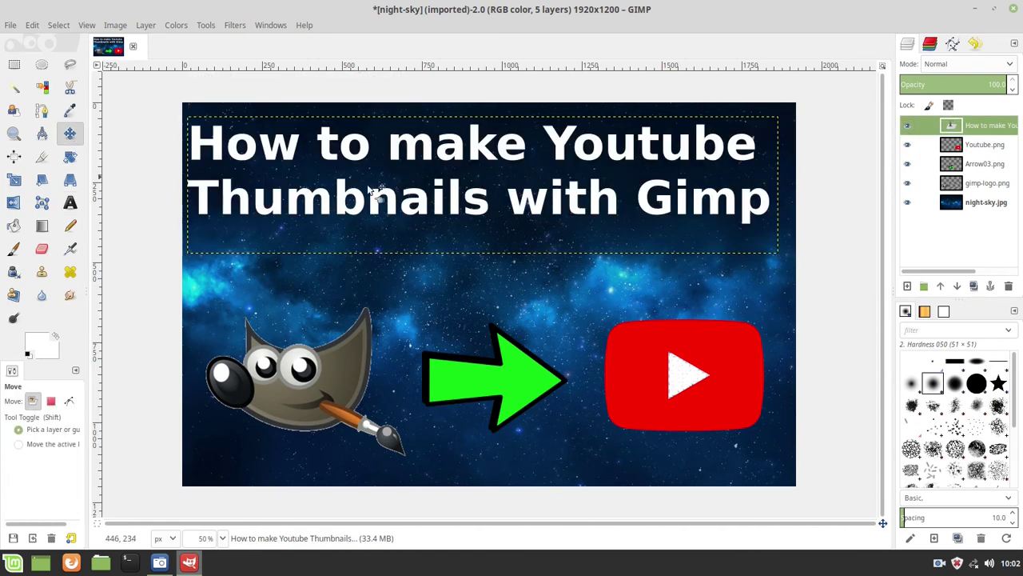
Step: Stroke the title path with pure red (ff0000) to outline the letters
{"action": "right_click", "coordinate": [405, 228]}
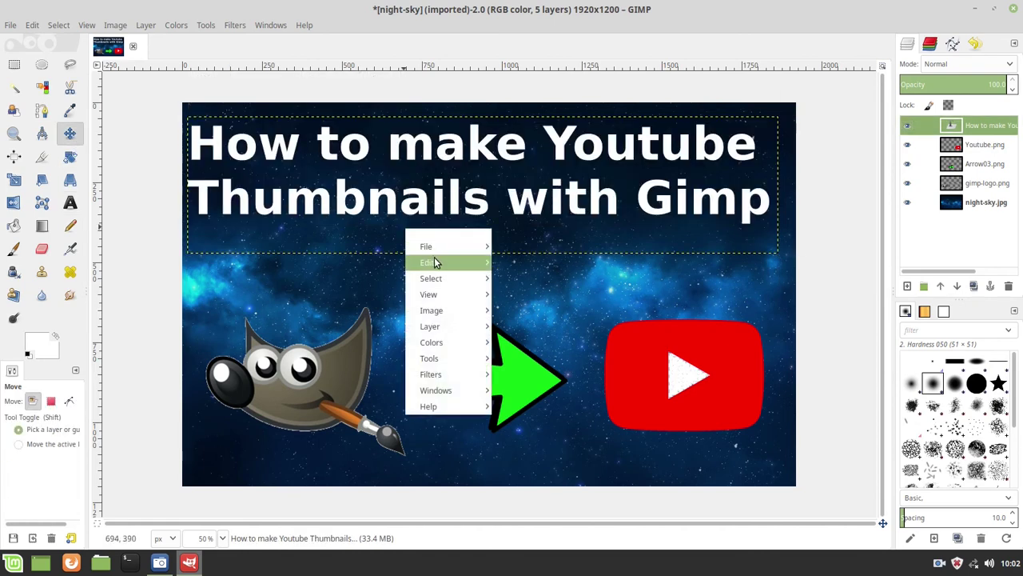
{"action": "mouse_move", "coordinate": [445, 262]}
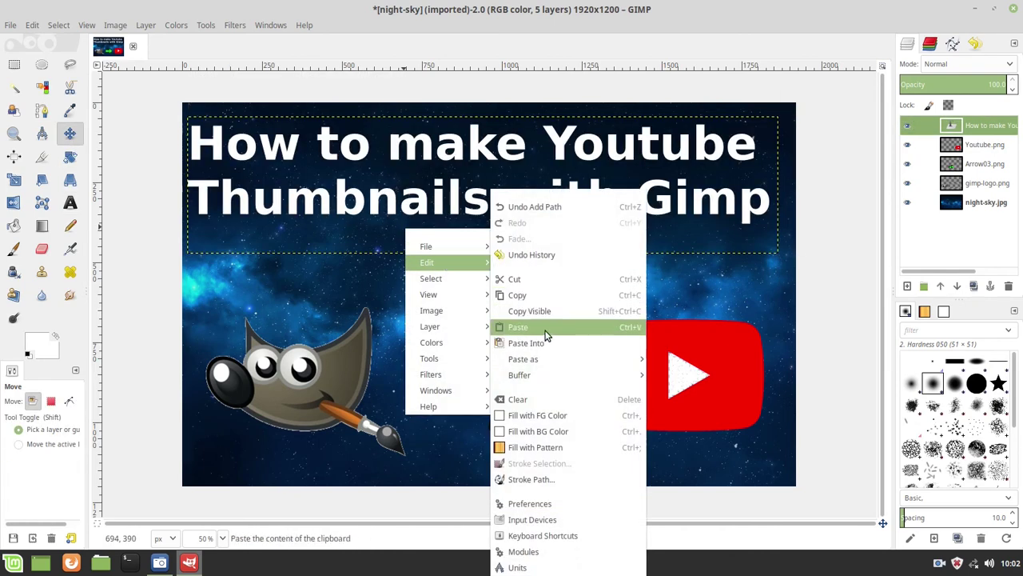
{"action": "left_click", "coordinate": [576, 480]}
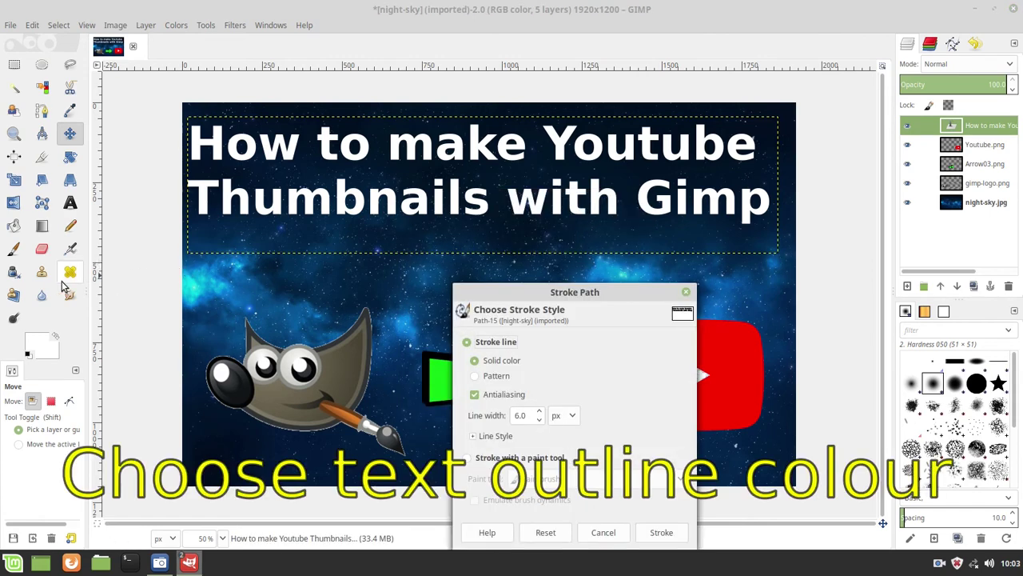
{"action": "left_click", "coordinate": [33, 344]}
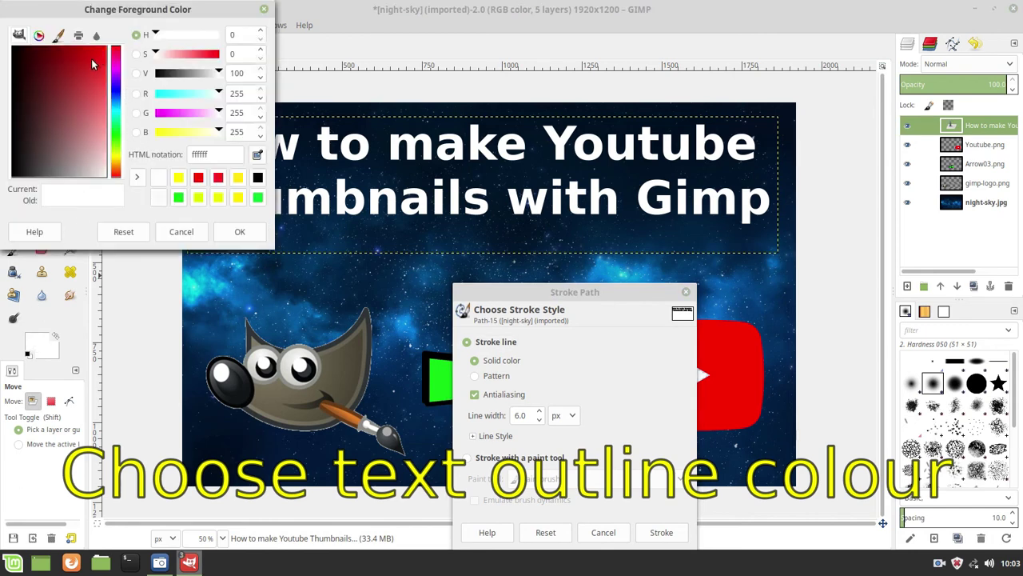
{"action": "left_click_drag", "start_coordinate": [82, 56], "coordinate": [109, 45]}
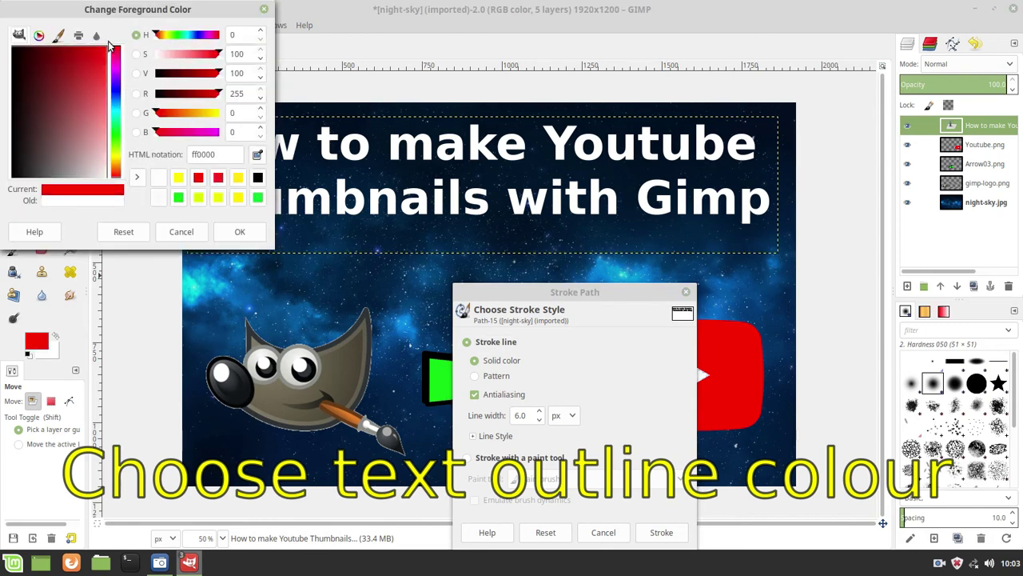
{"action": "left_click", "coordinate": [239, 232]}
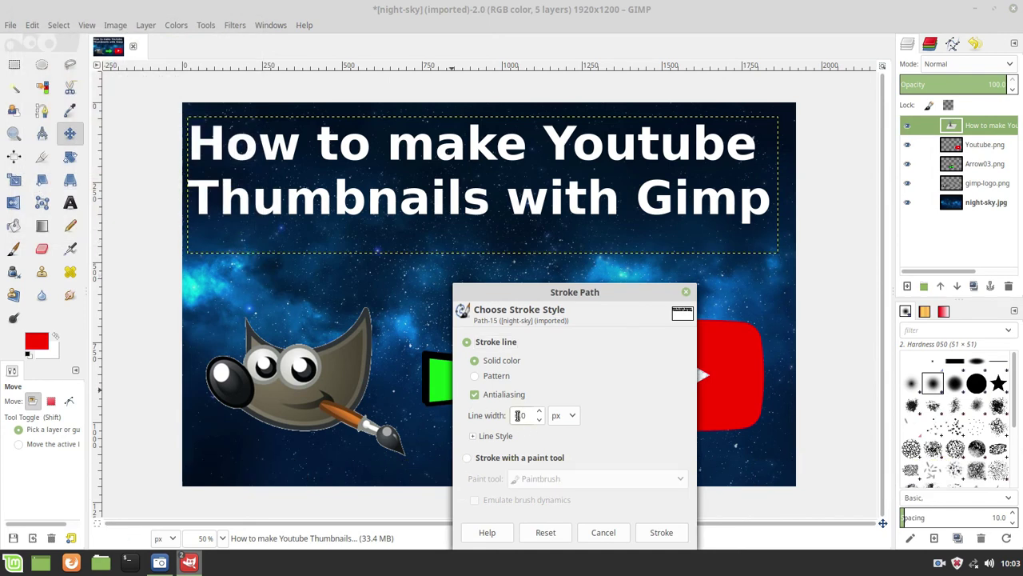
{"action": "left_click_drag", "start_coordinate": [517, 415], "coordinate": [499, 419]}
{"action": "left_click", "coordinate": [656, 536]}
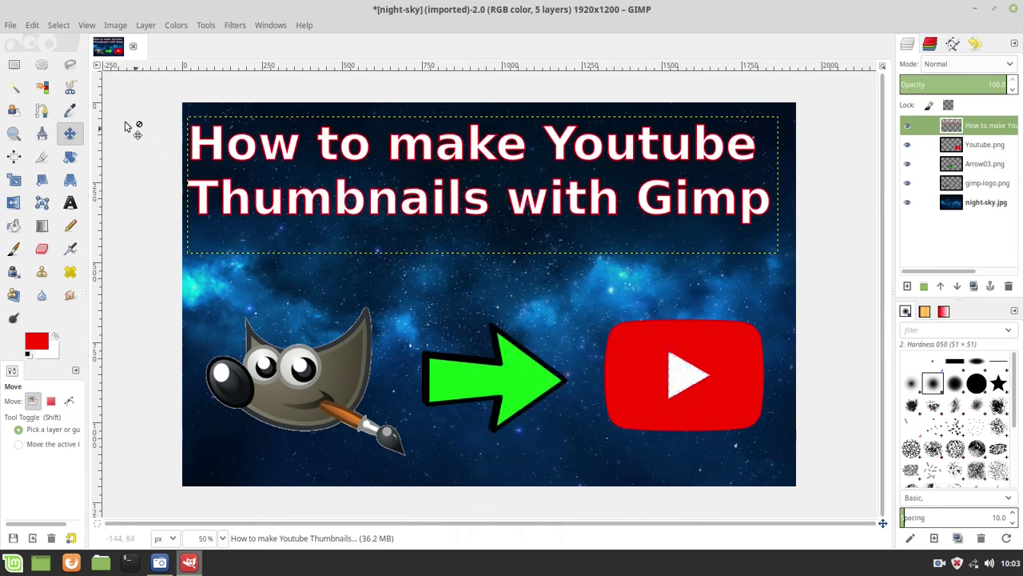
Step: Export the image as Thumbnail.jpg in the Tutorial folder at JPEG quality 90
{"action": "left_click", "coordinate": [10, 26]}
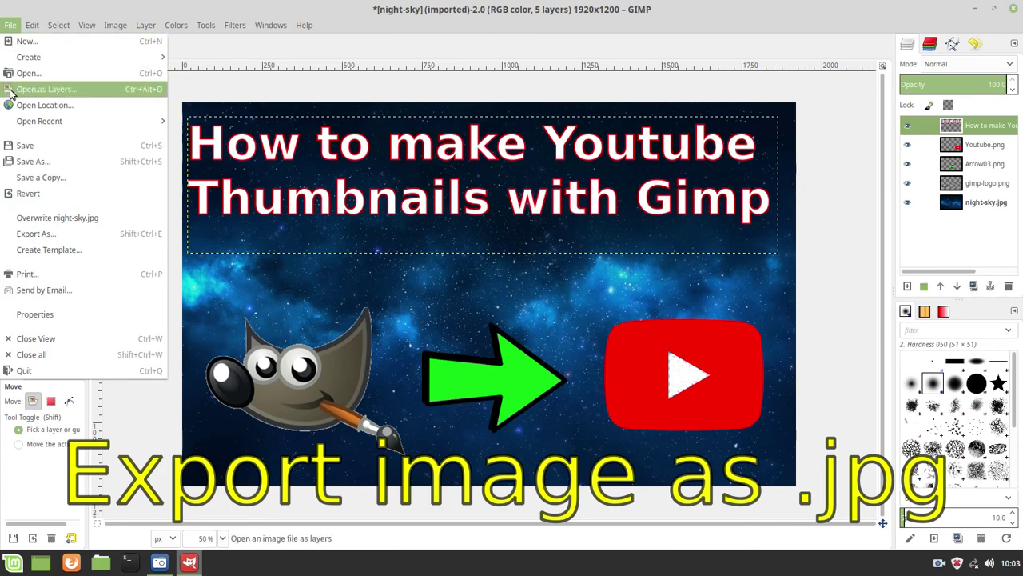
{"action": "left_click", "coordinate": [38, 233]}
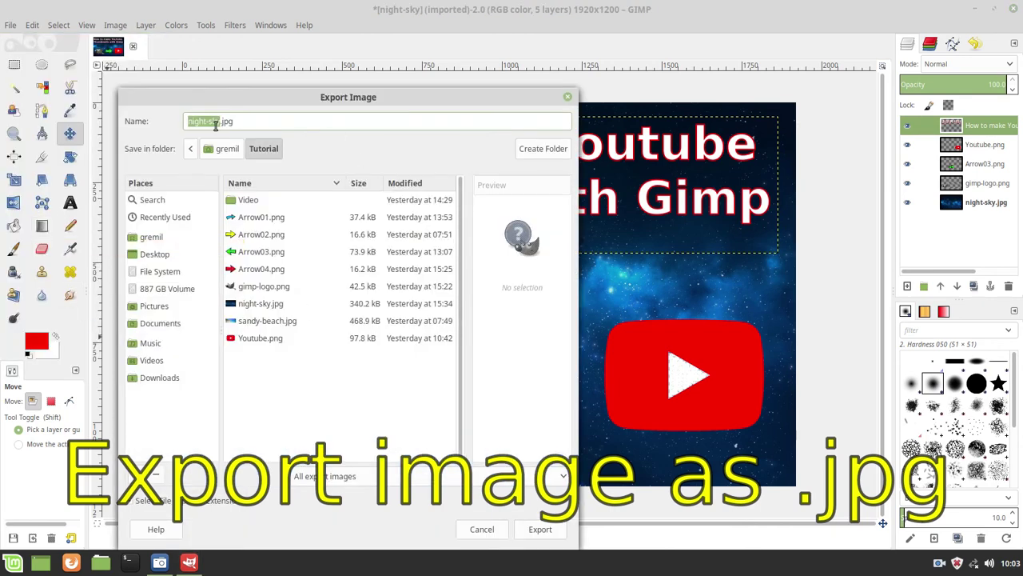
{"action": "left_click", "coordinate": [222, 118]}
{"action": "key", "text": "BackSpace"}
{"action": "key", "text": "BackSpace"}
{"action": "key", "text": "BackSpace"}
{"action": "type", "text": "T"}
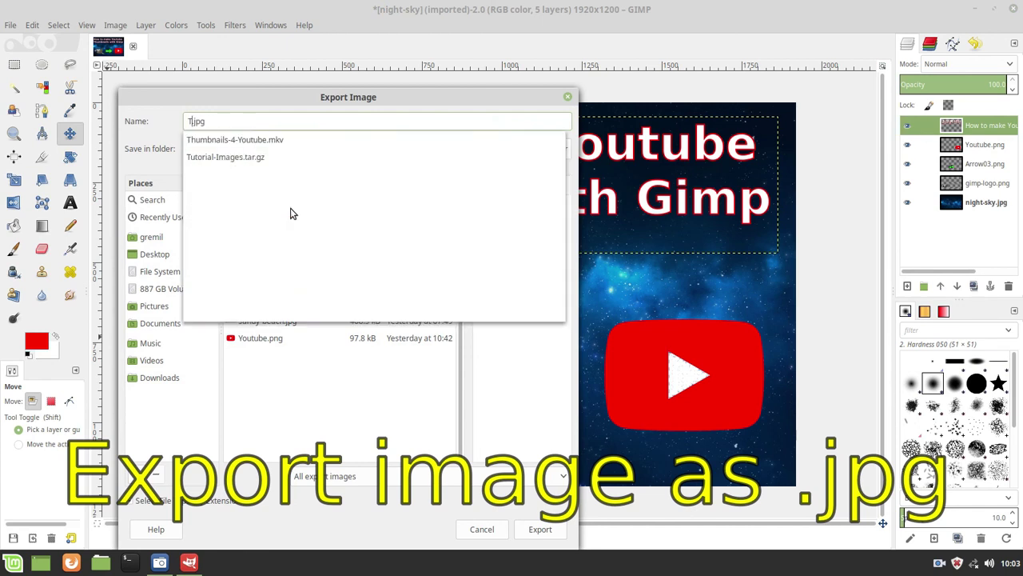
{"action": "type", "text": "humbnail"}
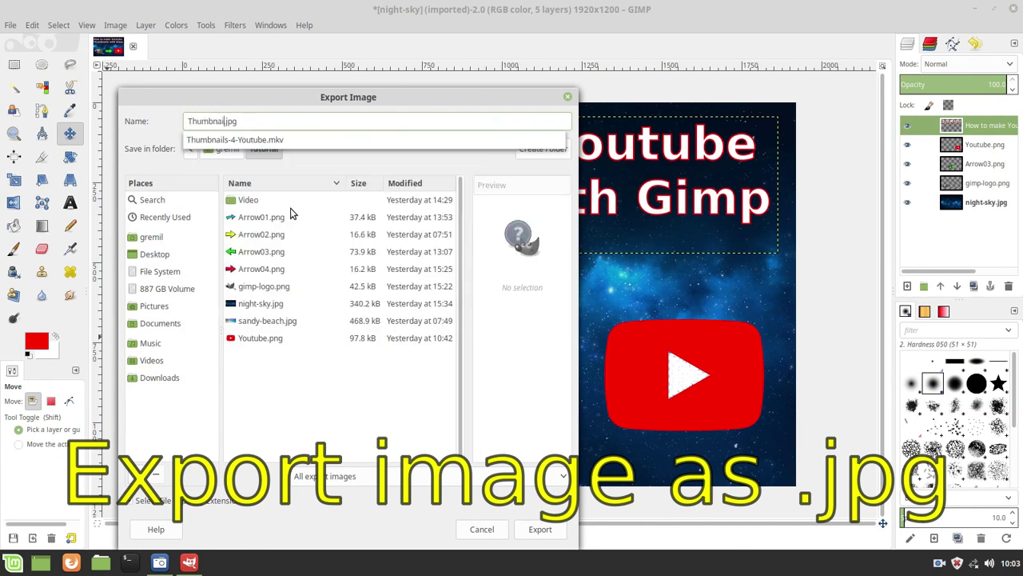
{"action": "left_click", "coordinate": [554, 536]}
{"action": "left_click", "coordinate": [540, 529]}
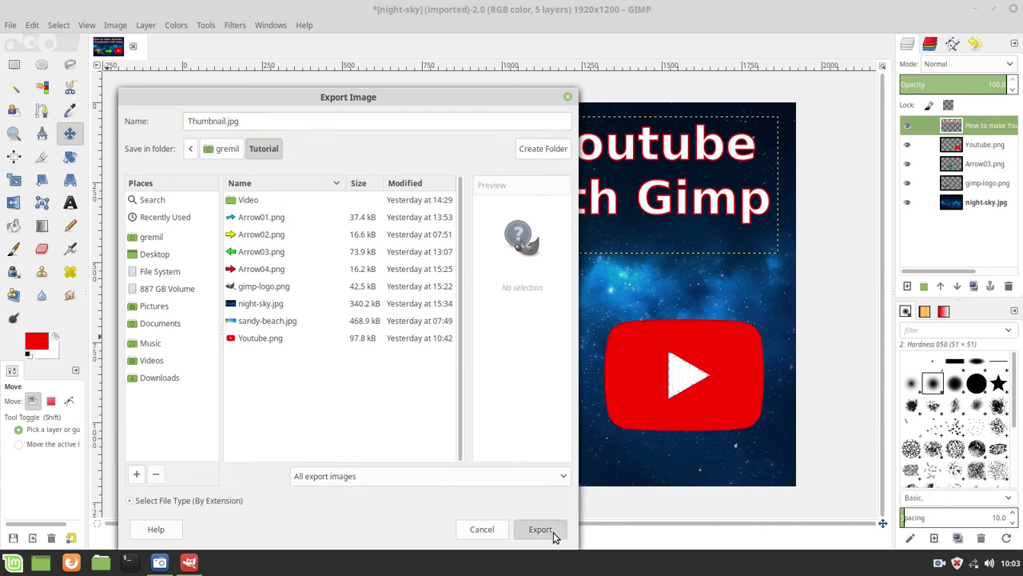
{"action": "left_click", "coordinate": [422, 365]}
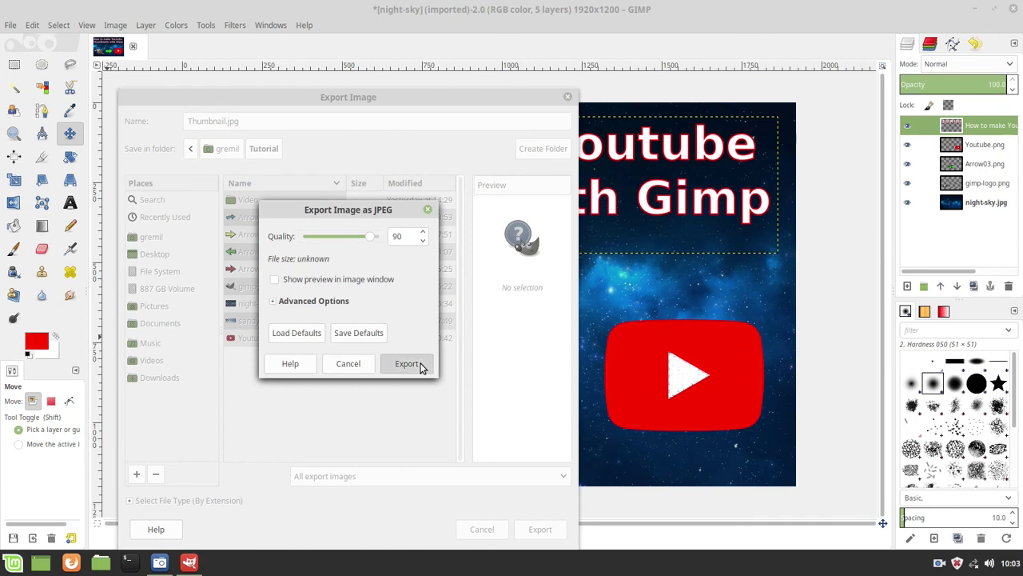